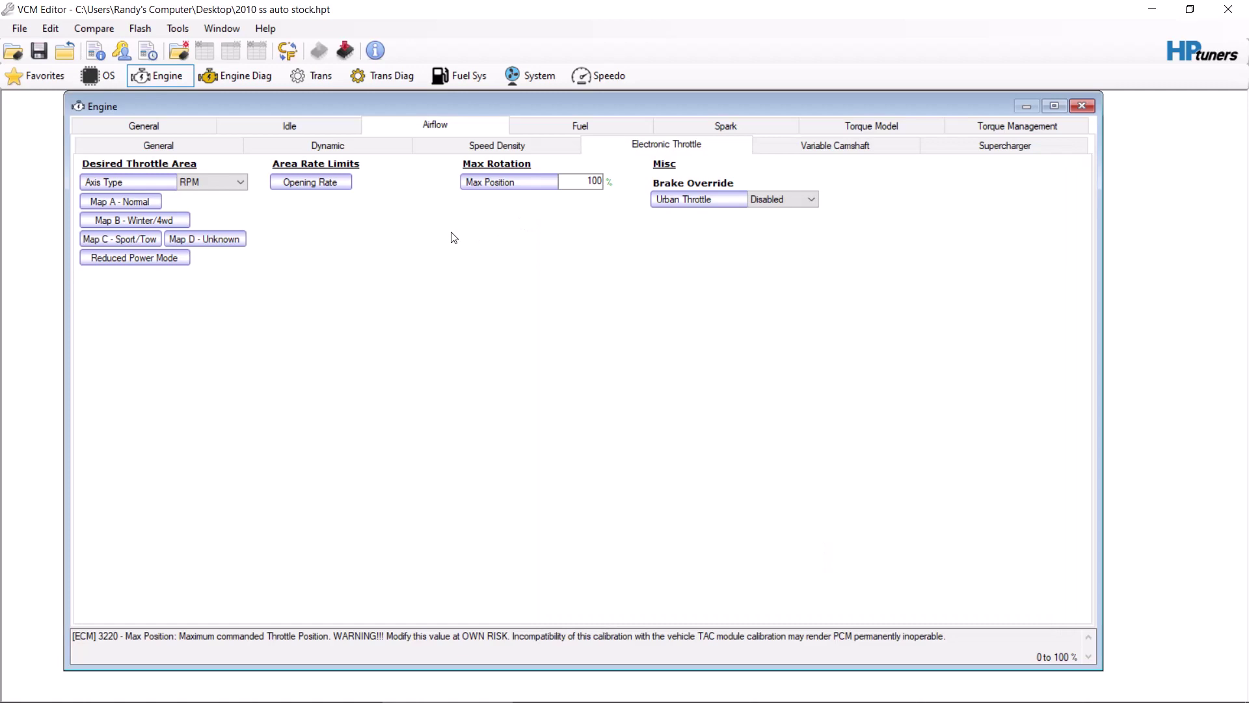
- Set the base target idle speed to 800 rpm for In Gear and Park/Neutral at coolant temperatures from 68 to 306 °F
click(318, 127)
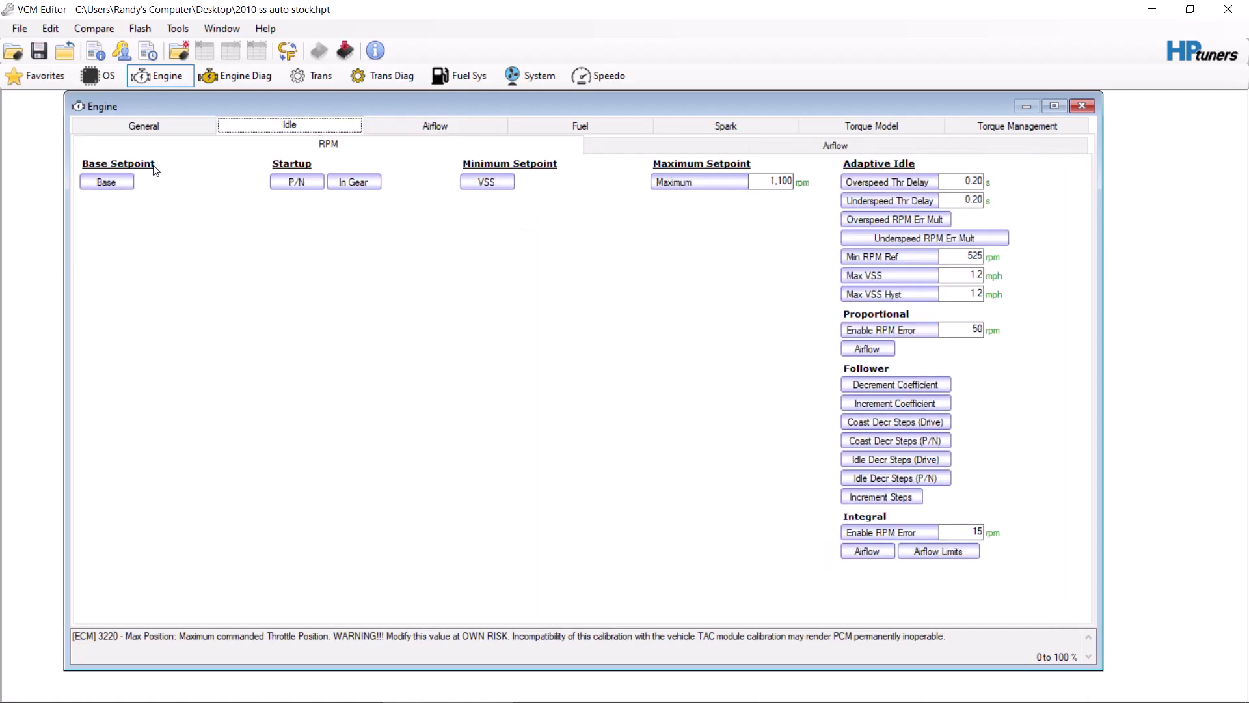
click(111, 186)
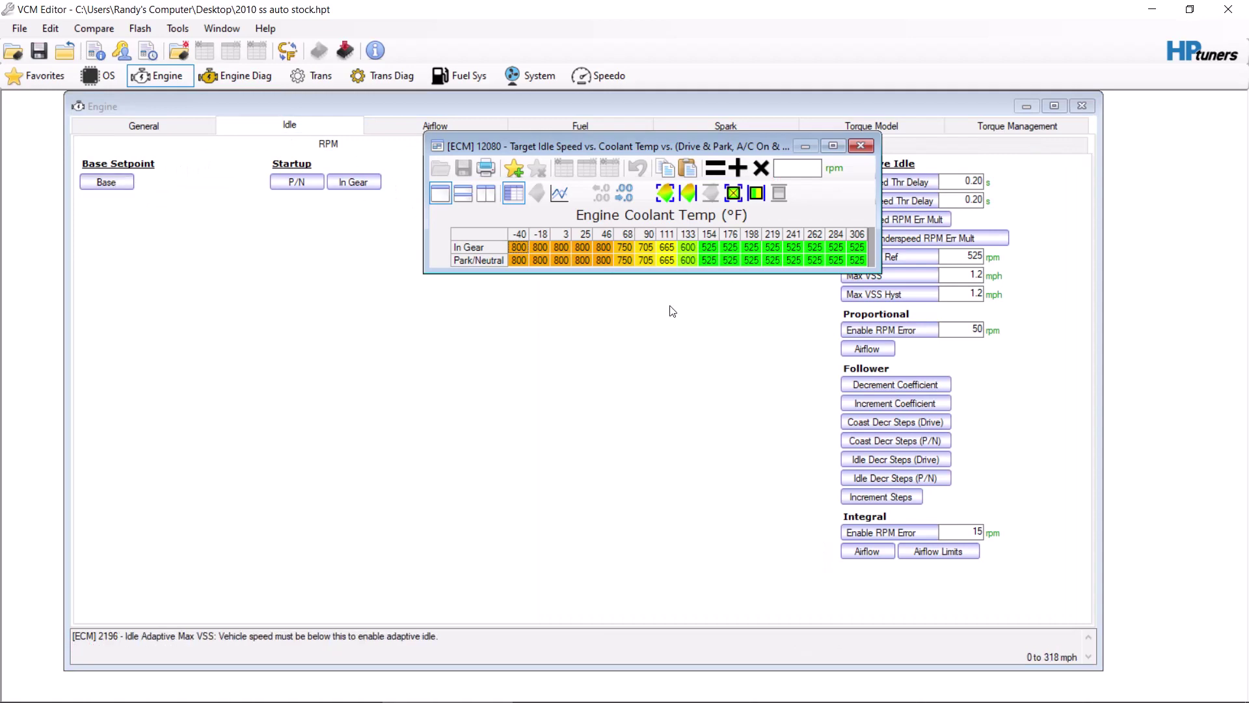
drag(627, 245, 857, 260)
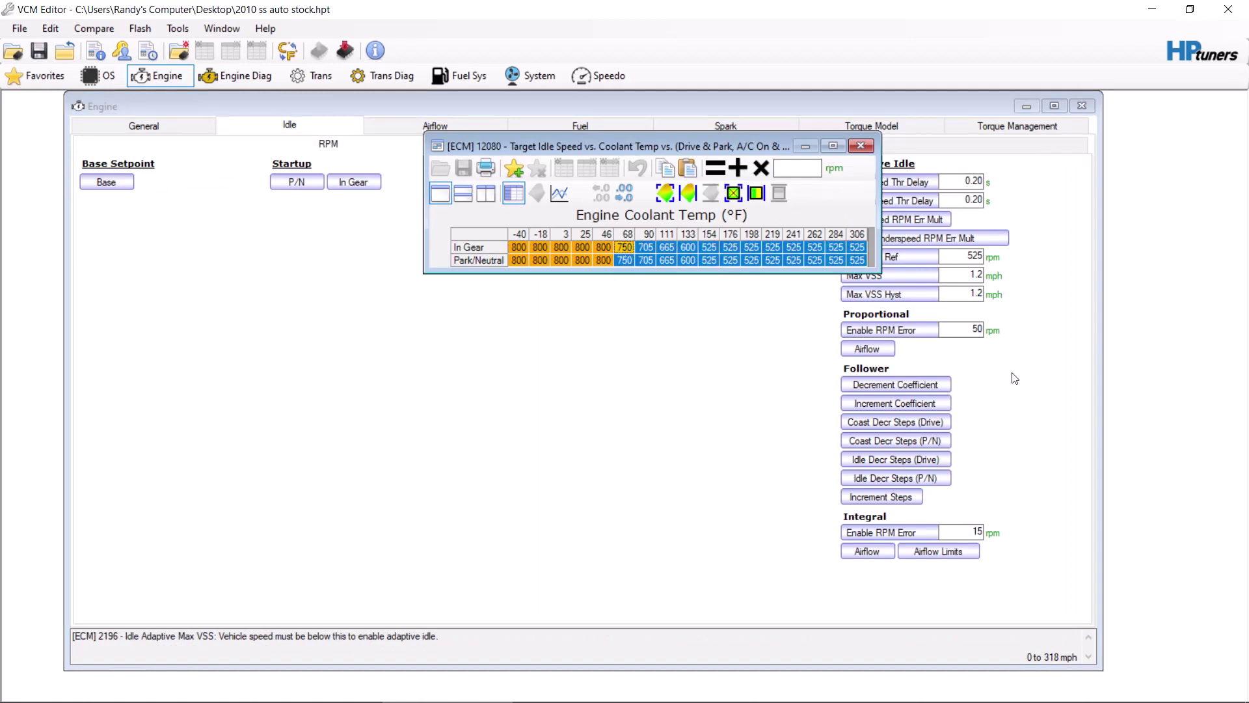
click(800, 168)
text(800)
click(715, 168)
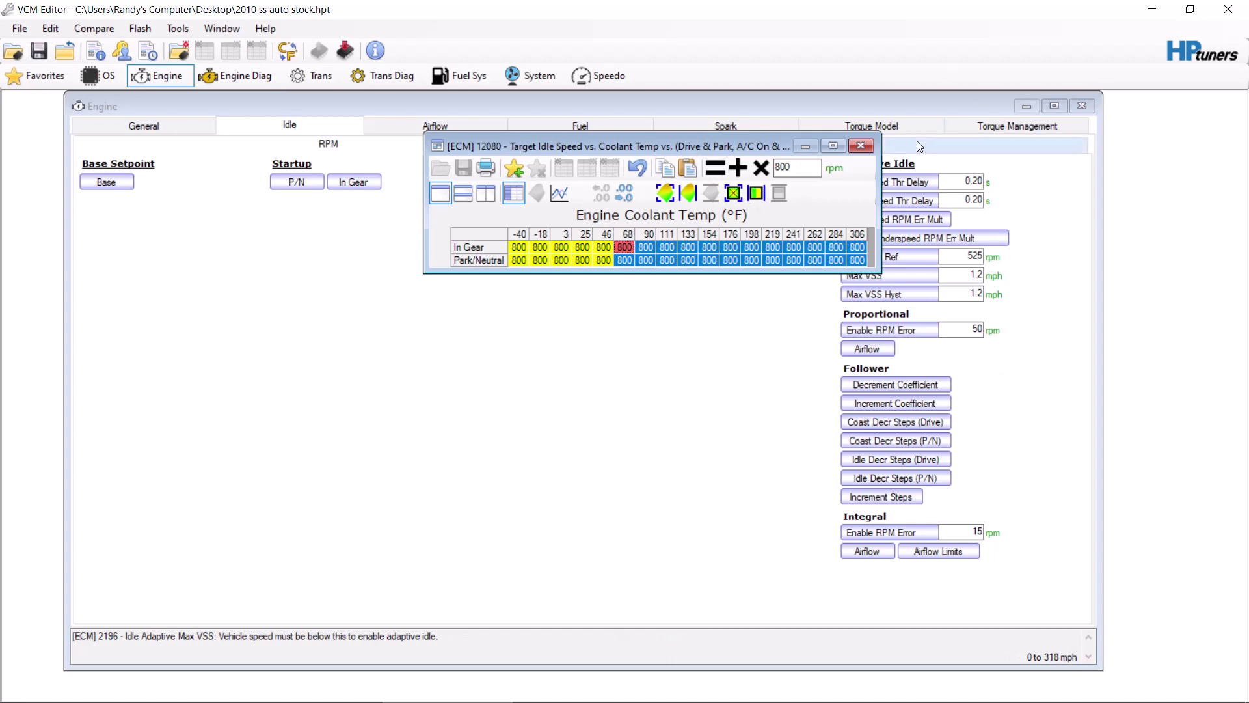
click(861, 145)
- In the Park/Neutral startup idle speed table, set run times 21.3–85.0 at coolant temperatures 20–152 to 800 rpm
click(297, 182)
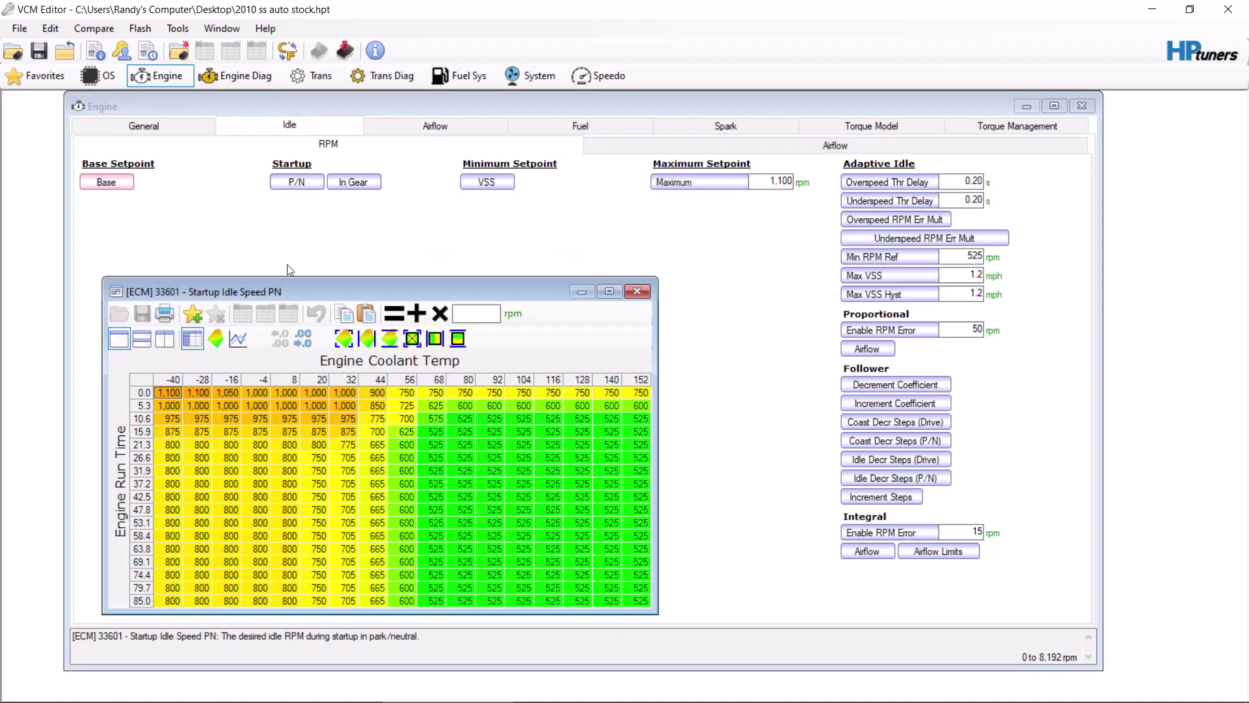
drag(311, 600, 720, 447)
click(458, 315)
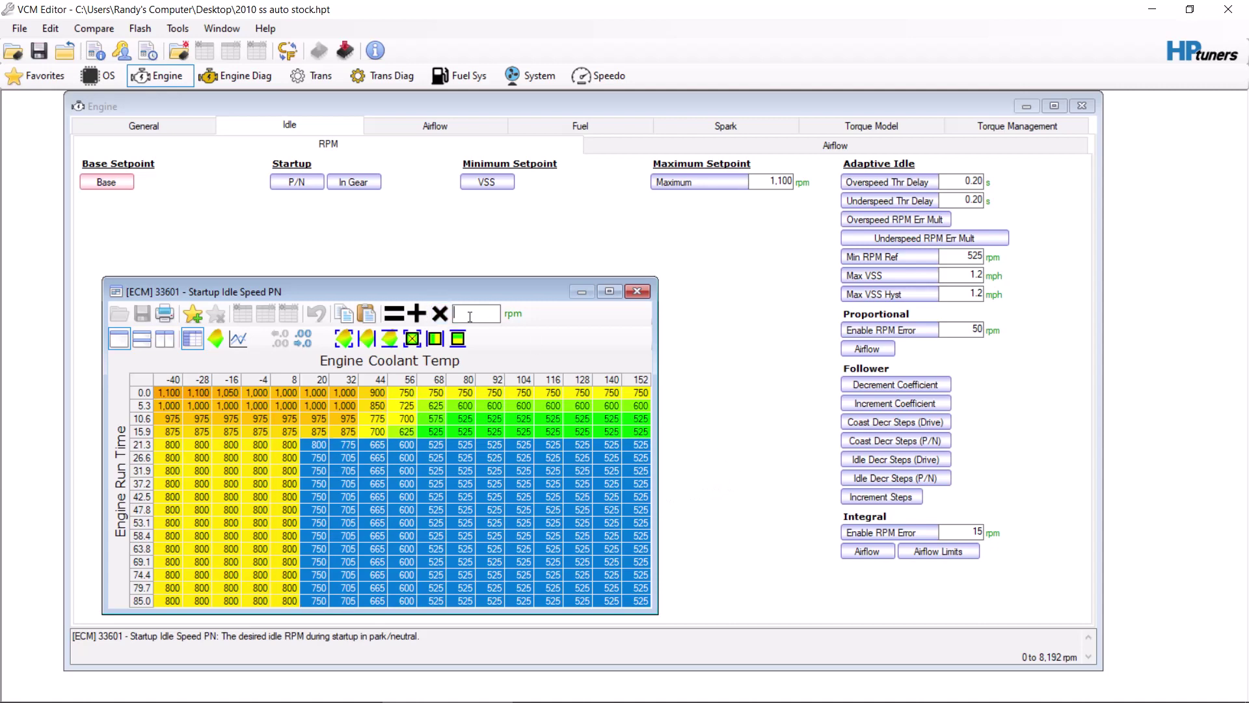
text(800)
click(398, 317)
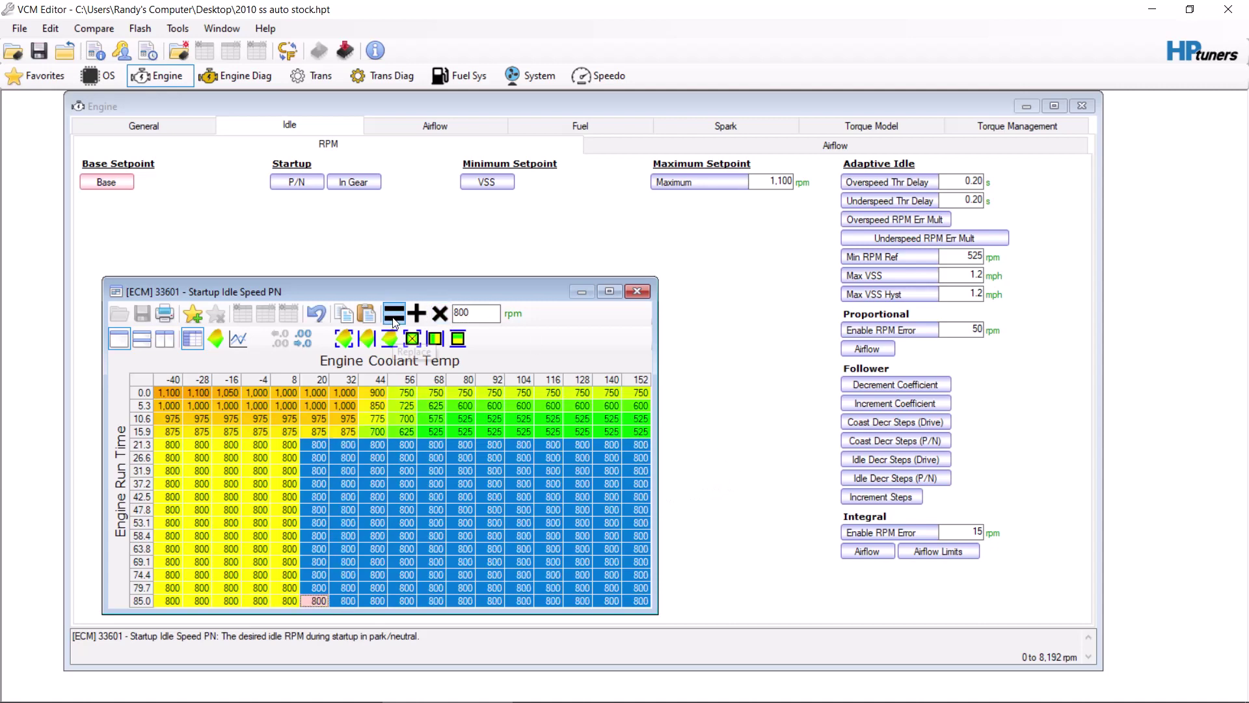
- Apply 800 rpm to the Park/Neutral startup cells at run times 10.6–26.6, coolant 44–152, and 0.0–15.9, coolant 56–152
drag(376, 419, 662, 457)
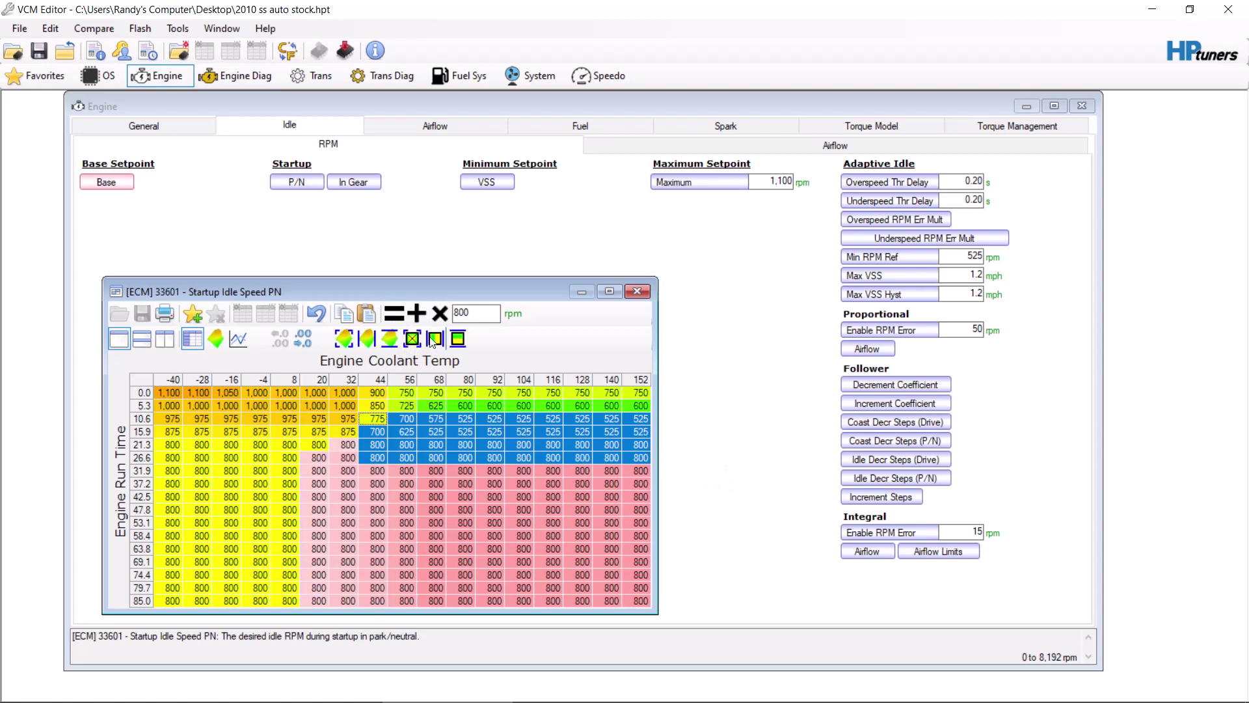
click(394, 314)
drag(409, 431, 985, 372)
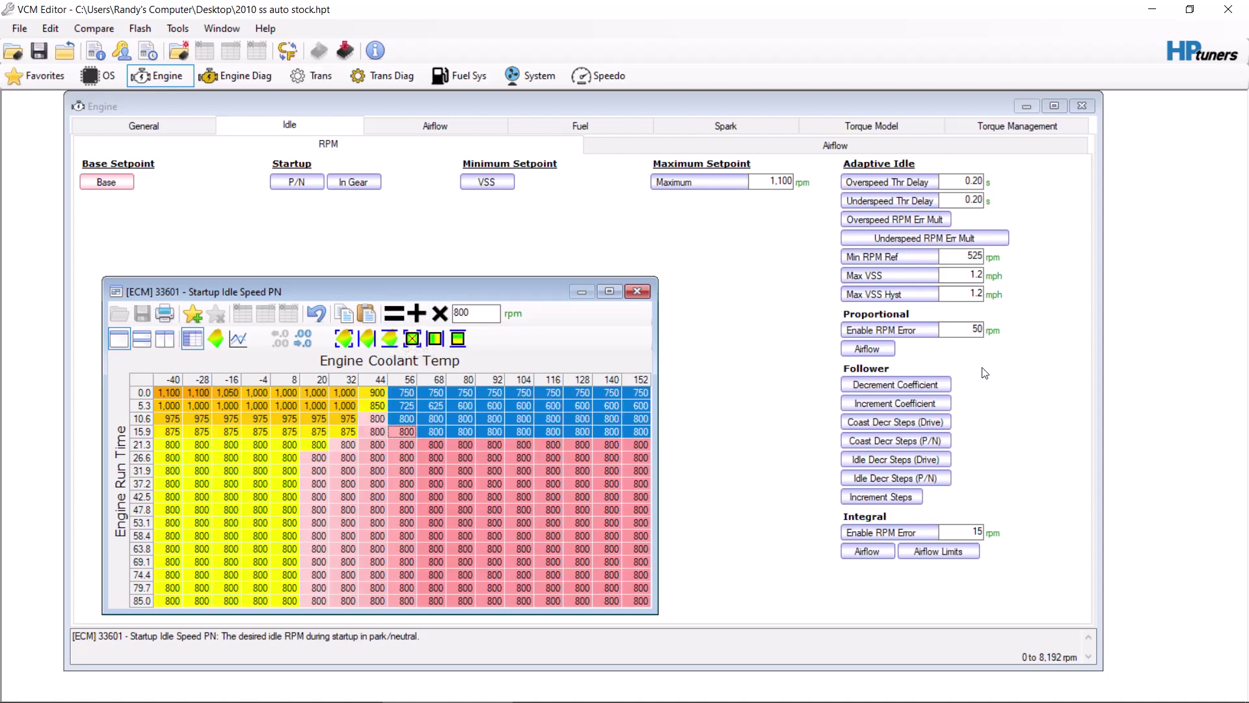
click(417, 313)
click(643, 293)
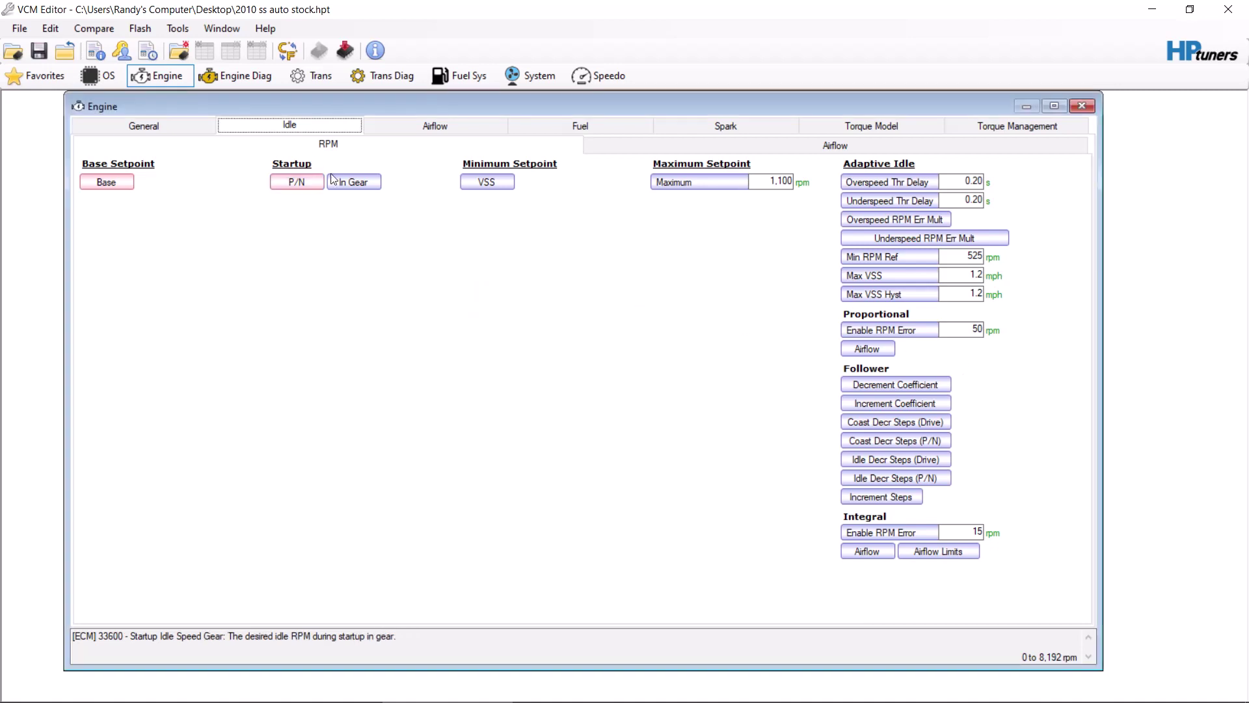
- In the In Gear startup idle speed table, set run times 15.9–85.0 at coolant temperatures -4 to 152 to 800 rpm
click(353, 181)
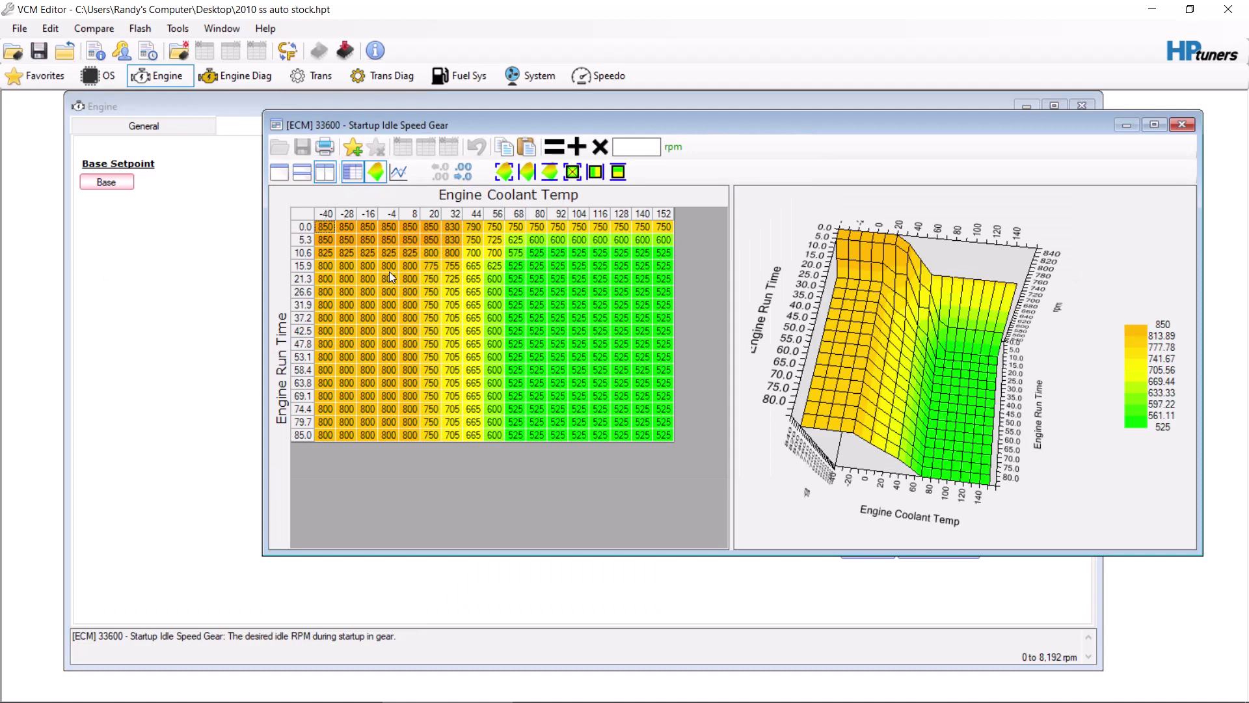
drag(389, 265, 663, 435)
click(635, 148)
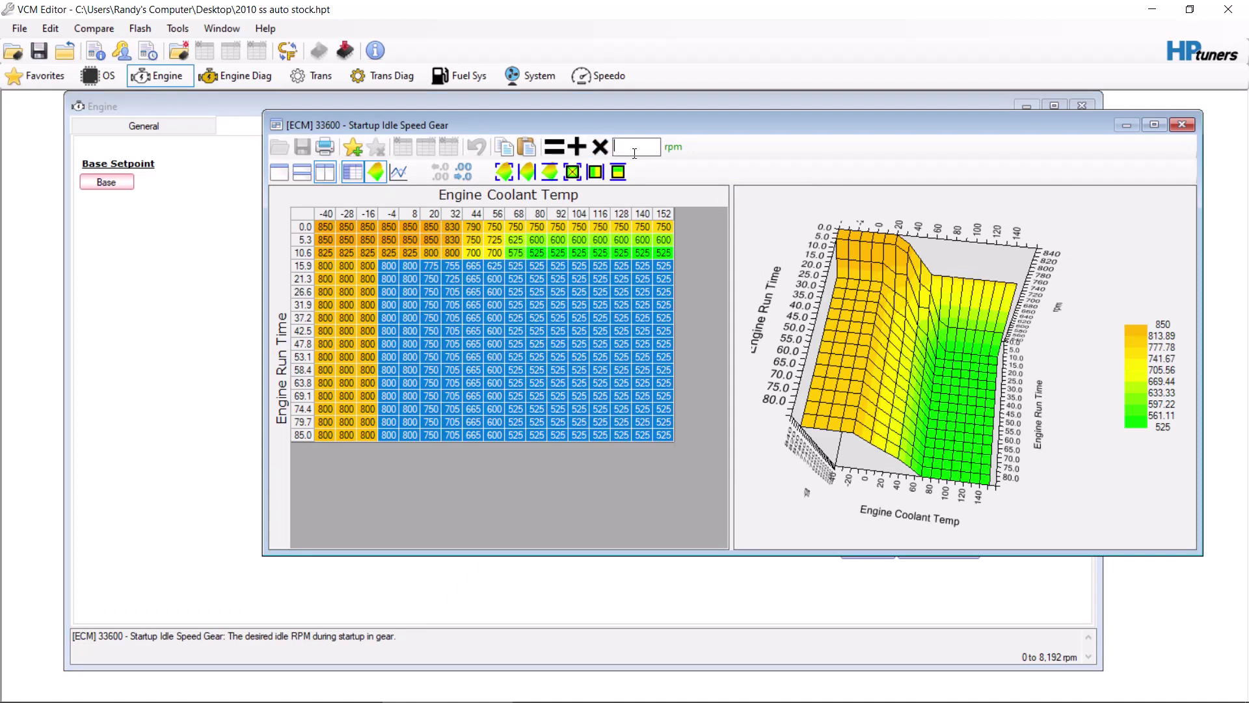
text(800)
click(554, 146)
- Set the In Gear startup idle speed to 800 rpm for run times 0.0–15.9 at coolant temperatures 44–152, and close the table
drag(473, 265, 704, 209)
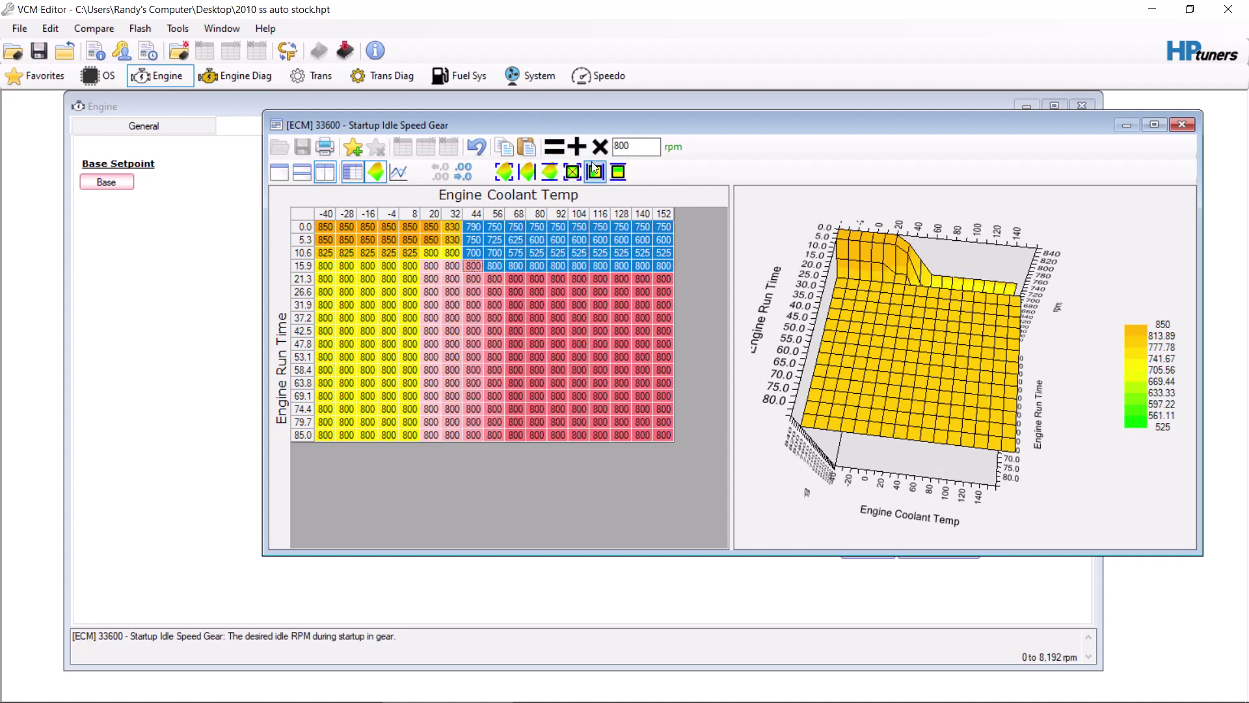
click(555, 146)
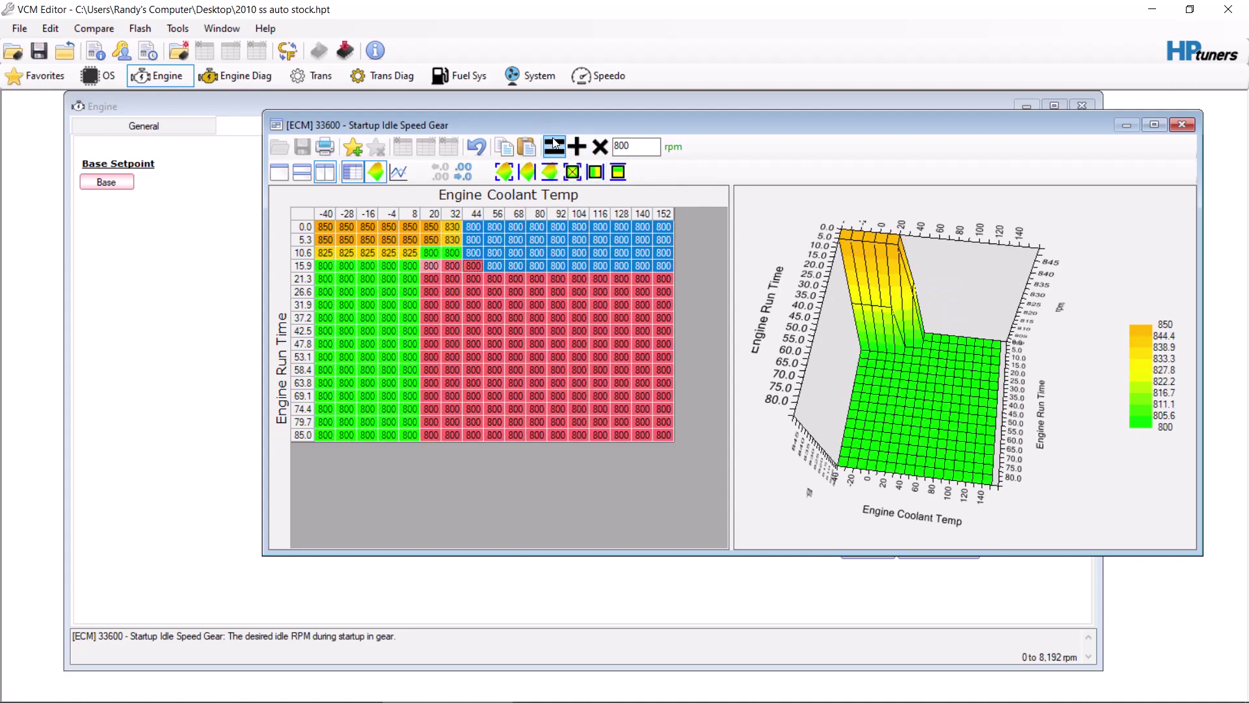
click(1183, 124)
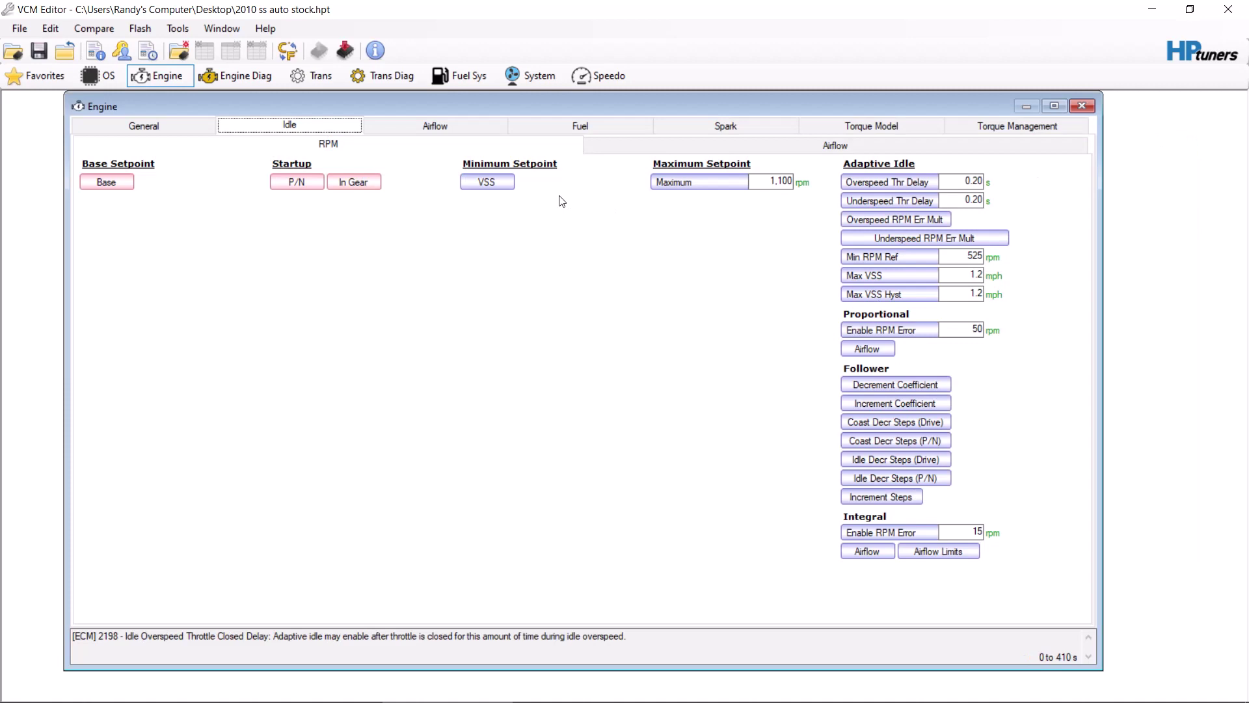
- Set every cell of the minimum idle speed versus vehicle speed table to 800 rpm
click(487, 183)
key(ctrl+a)
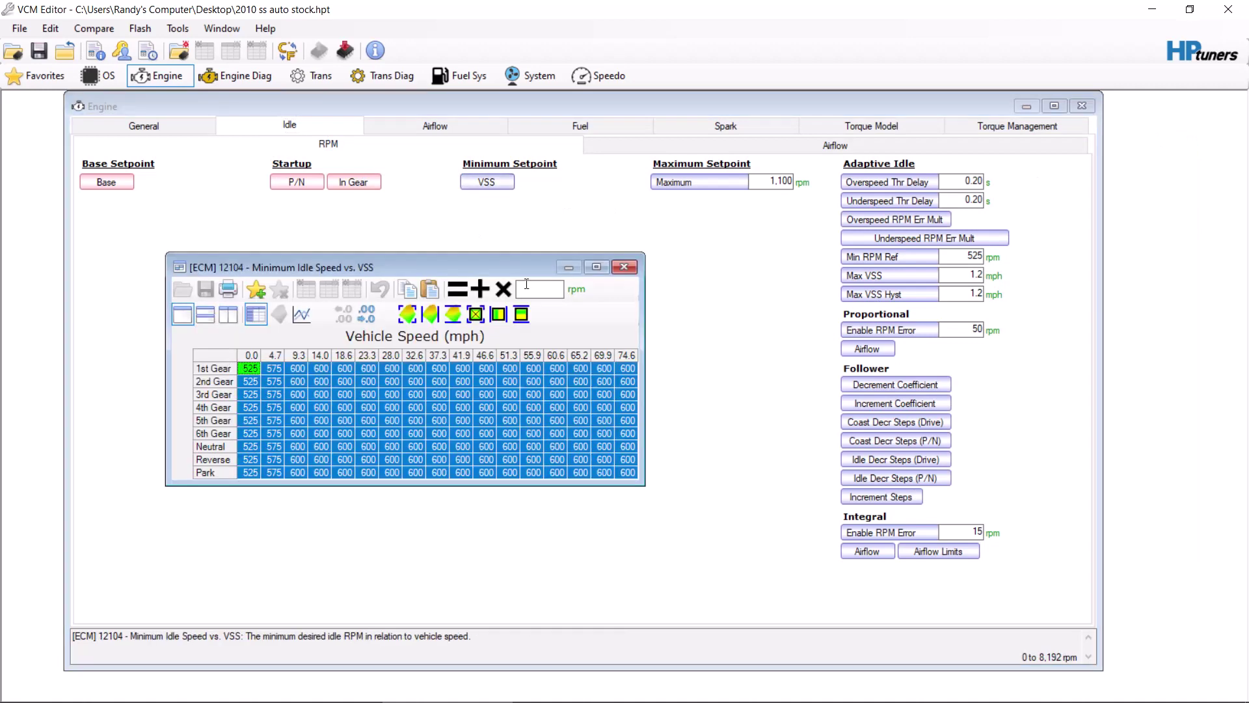
text(800)
click(457, 289)
click(626, 268)
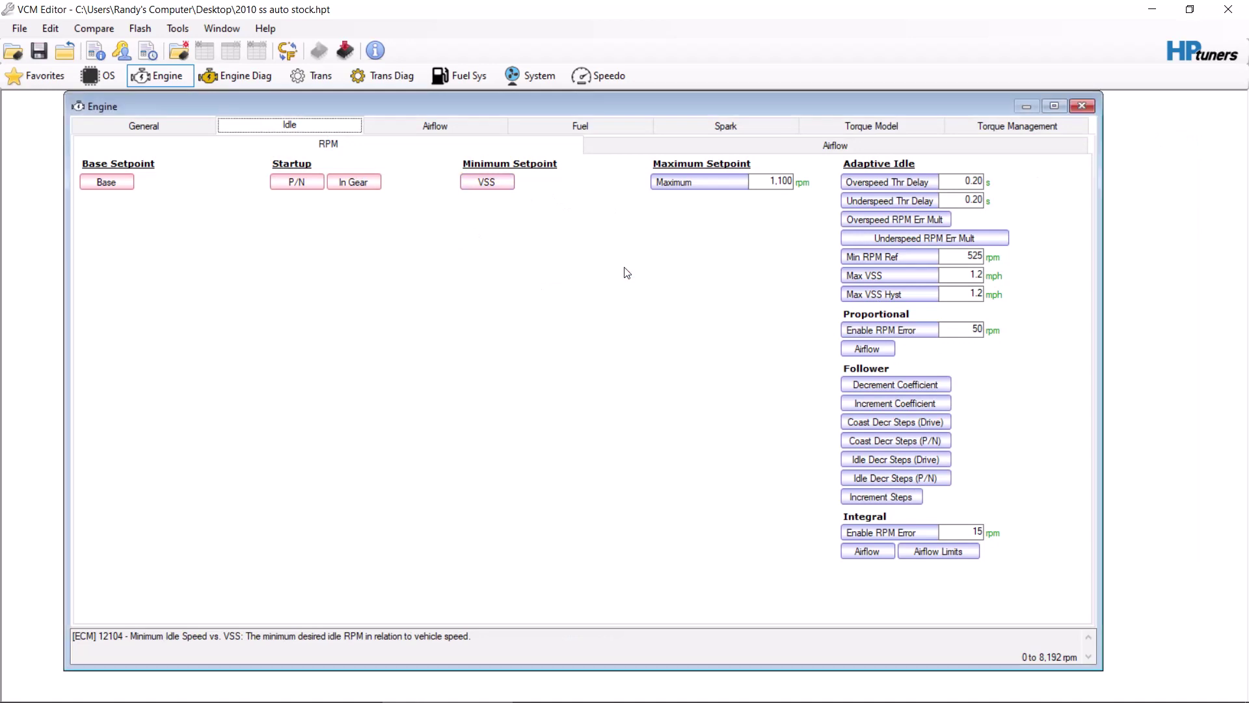
- Multiply the final minimum idle airflow by 1.2 for all gears in the 200–1,000 rpm columns
click(670, 147)
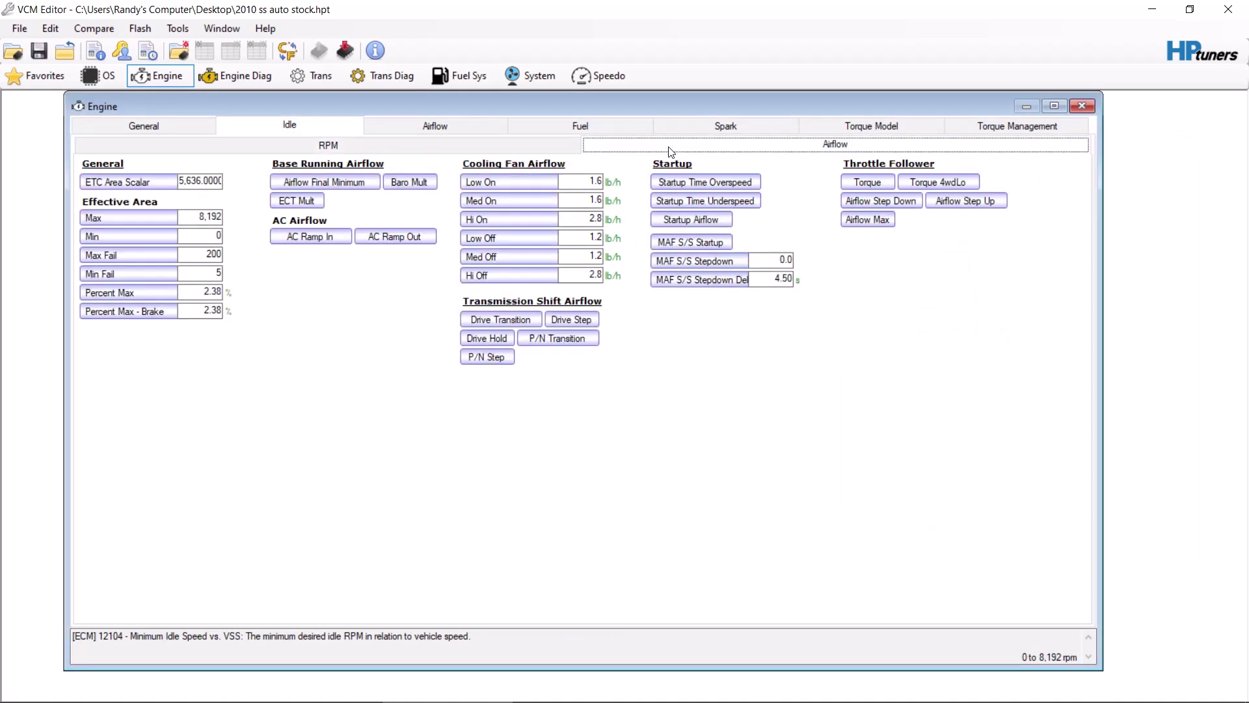
click(338, 183)
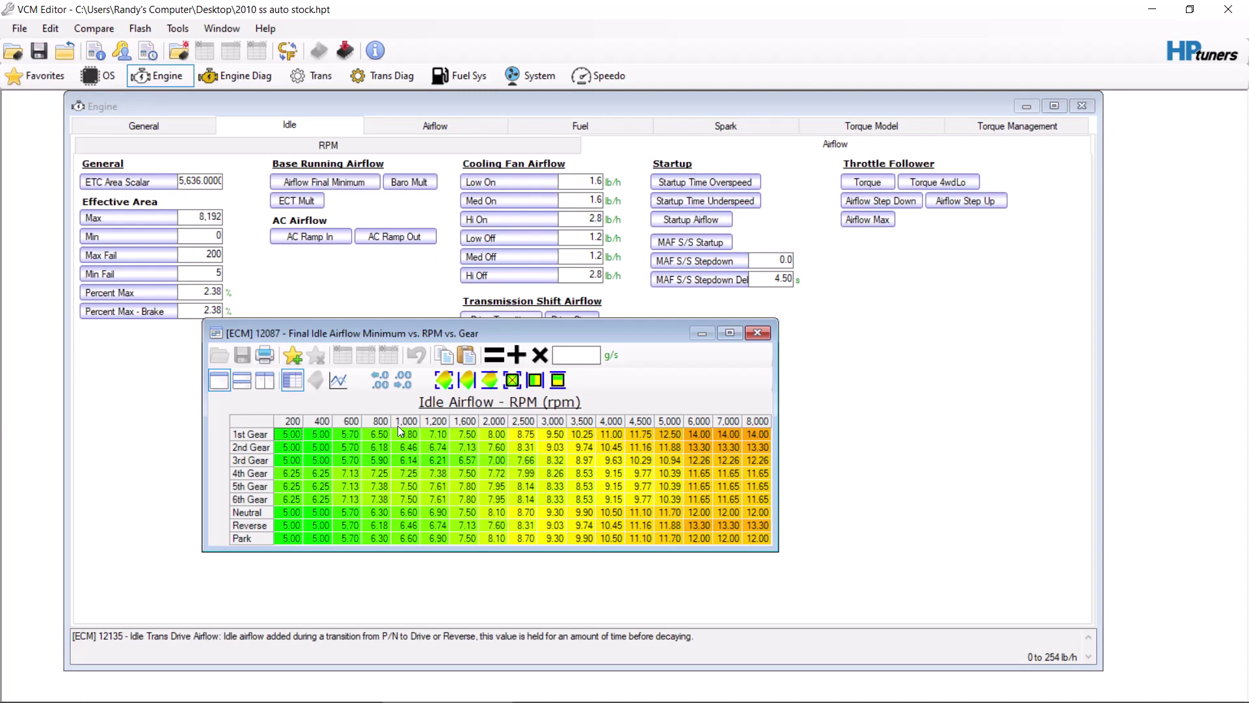
drag(409, 434, 291, 538)
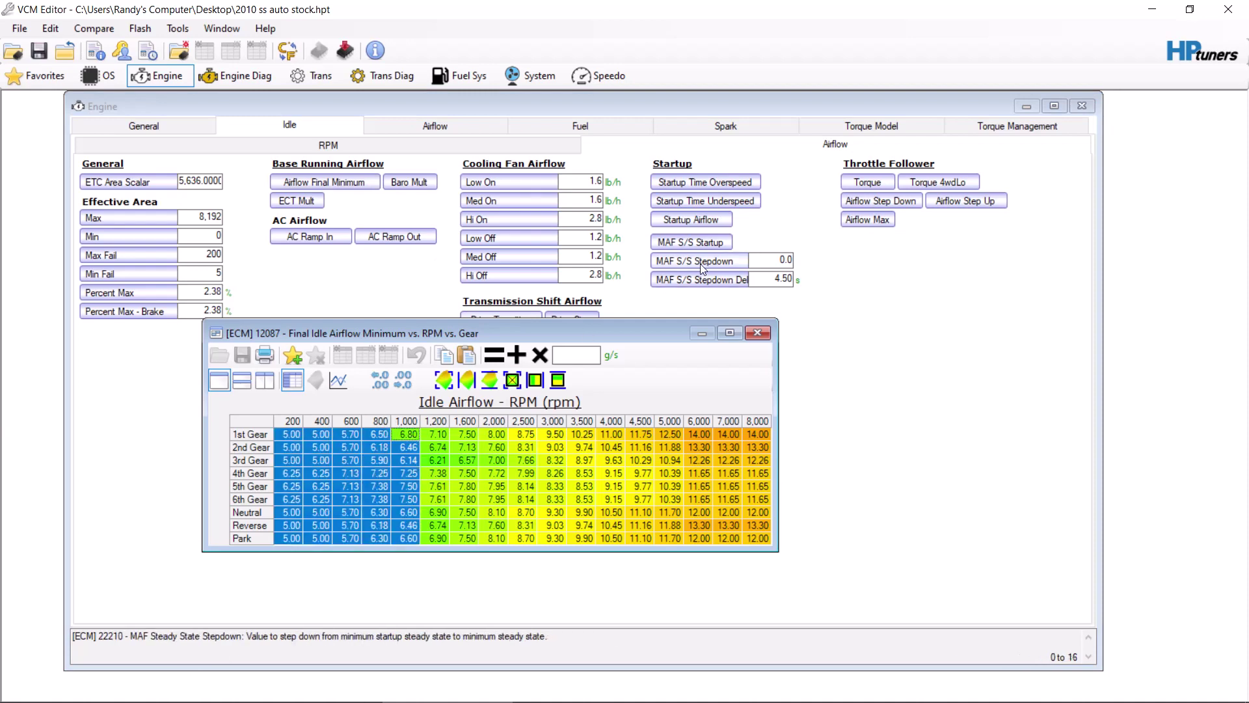
click(573, 355)
text(1)
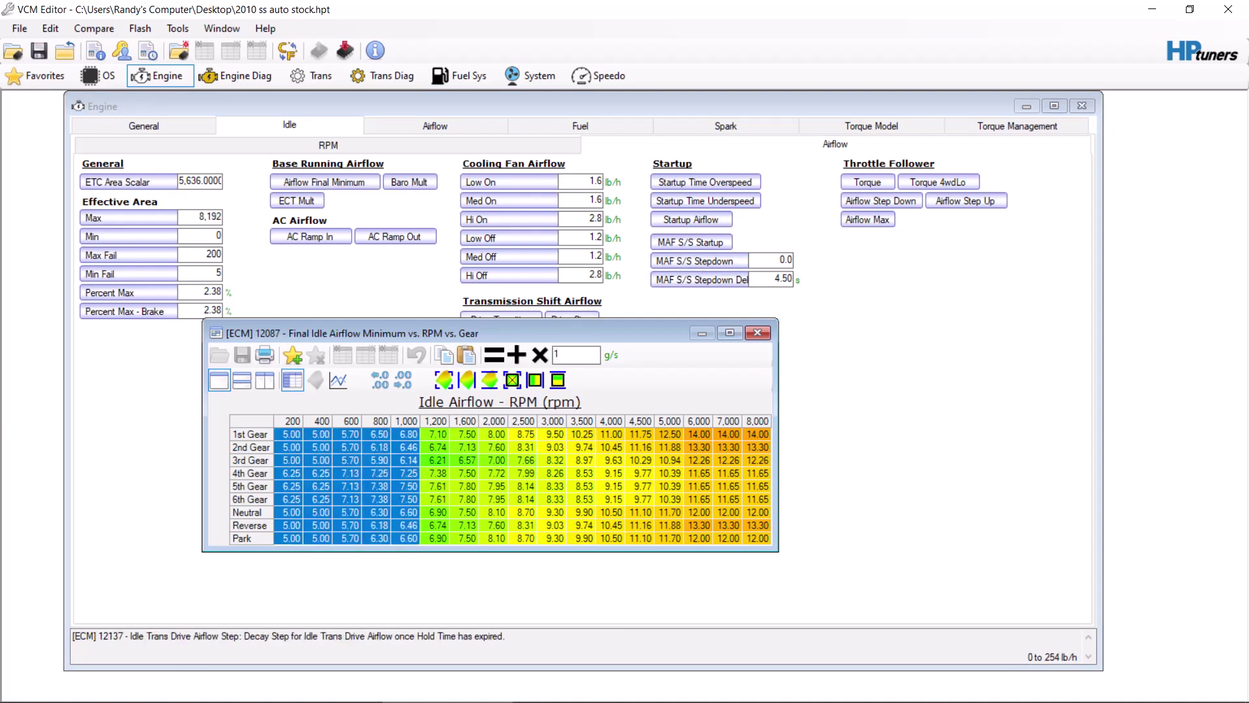
text(.2)
click(545, 354)
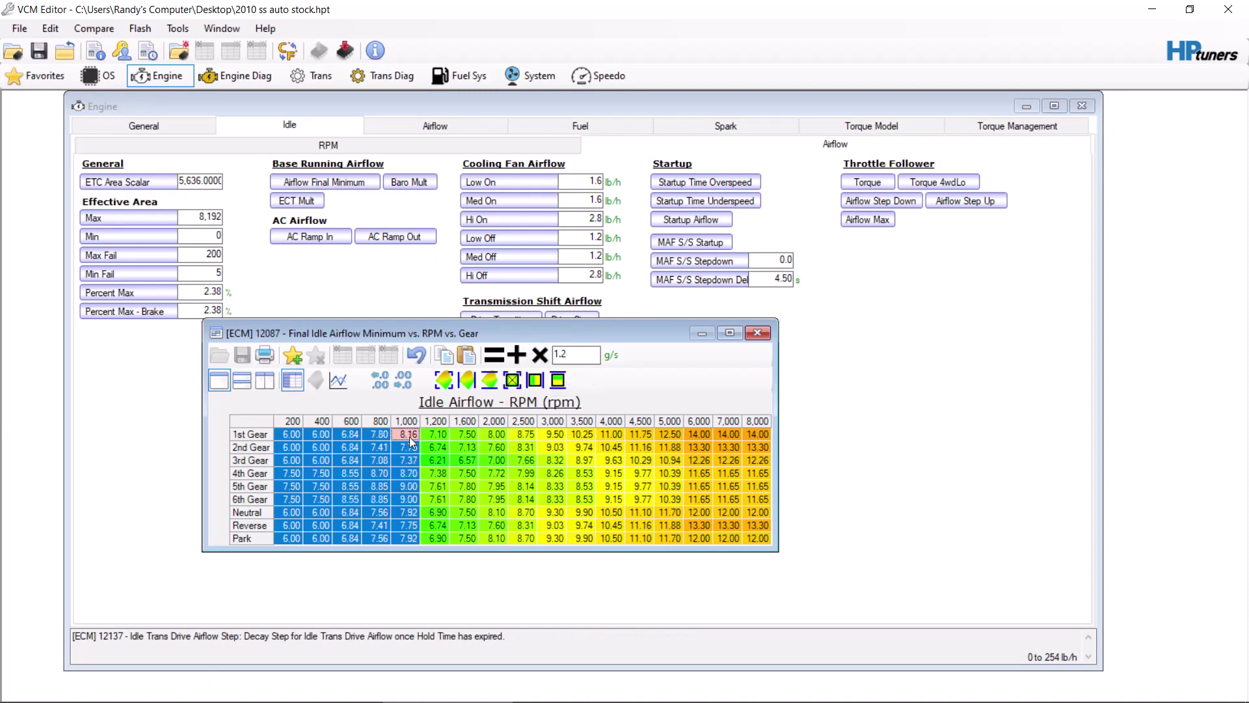
- Smooth the final minimum idle airflow repeatedly between horizontal bounds from 1,000 to 3,000 rpm for all gears, and close the table
drag(409, 436, 563, 575)
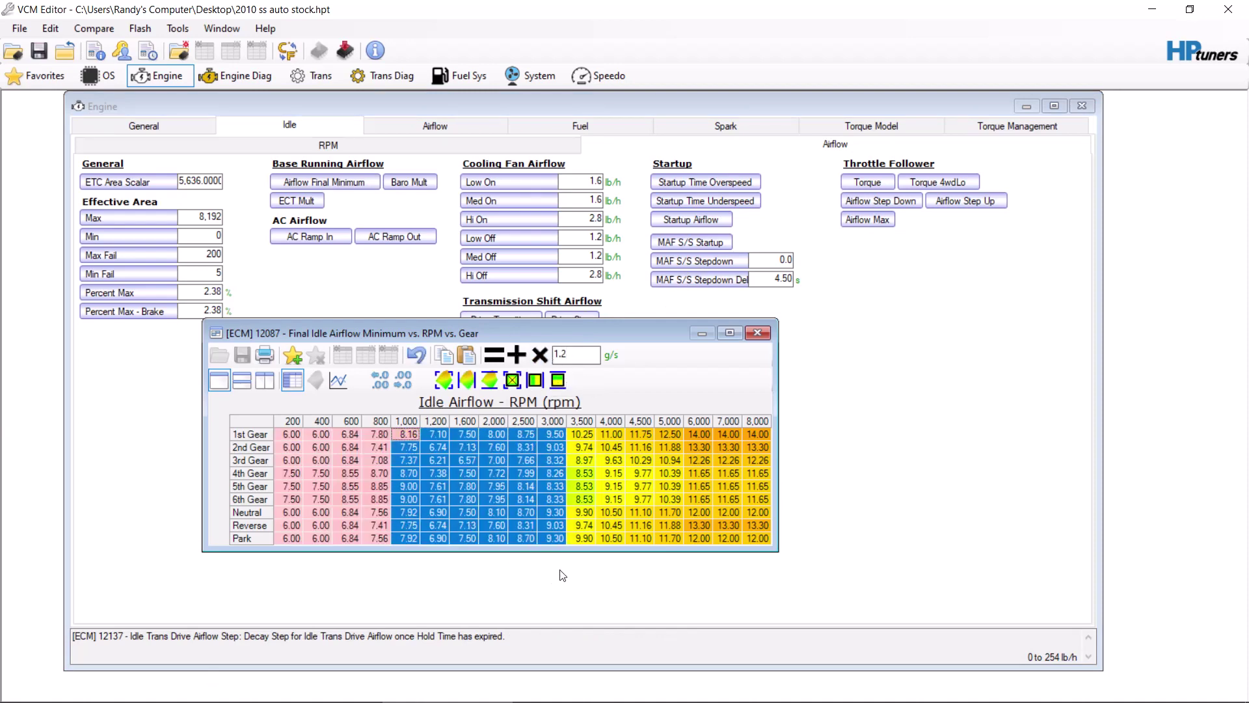
click(468, 380)
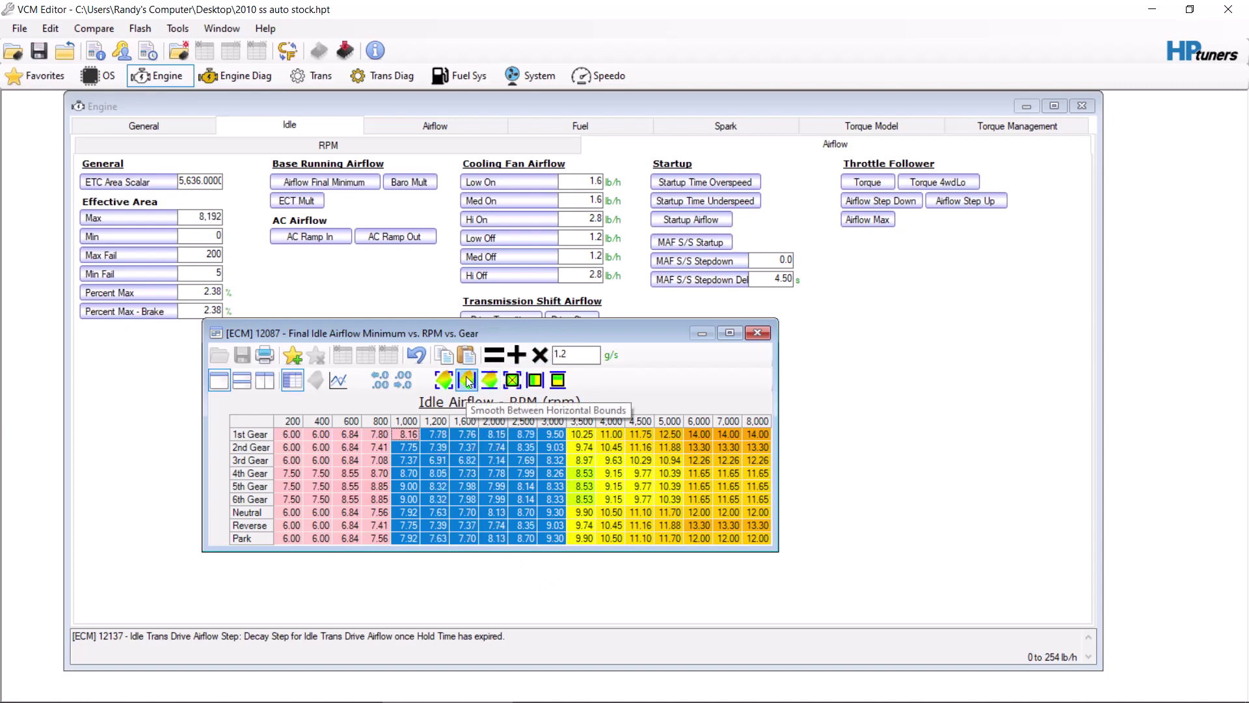
click(468, 381)
click(469, 382)
click(472, 384)
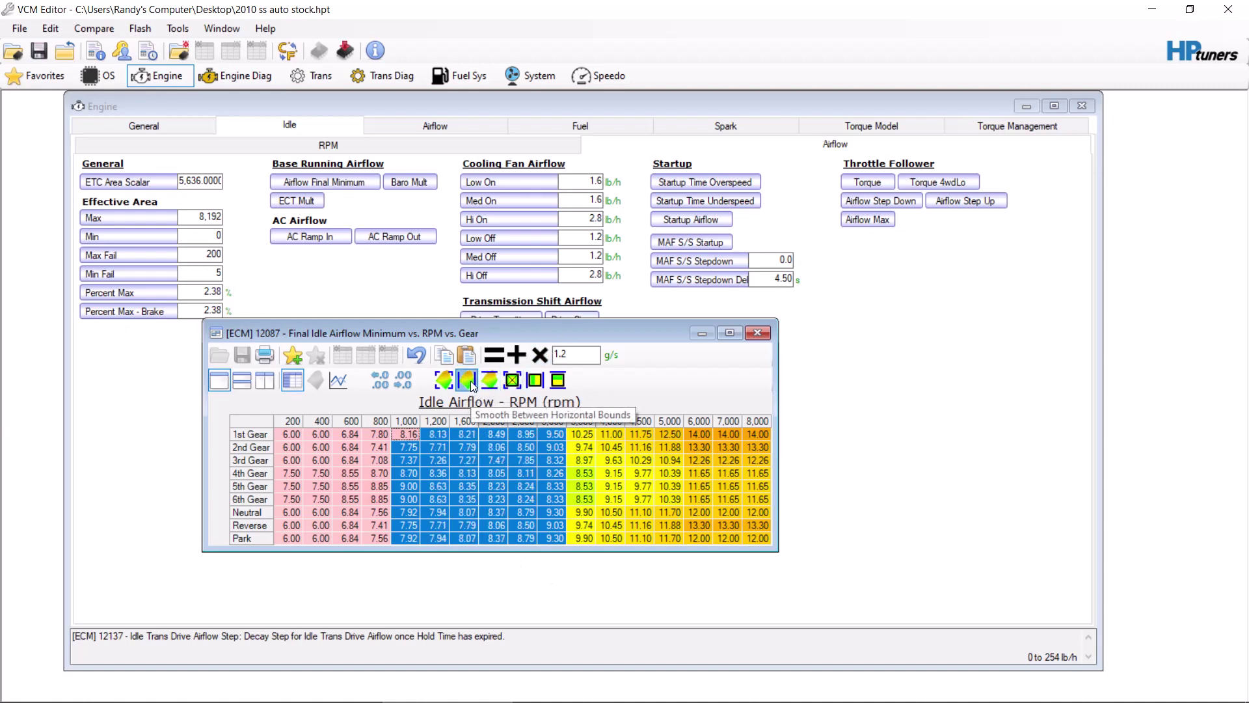
click(472, 384)
click(472, 384)
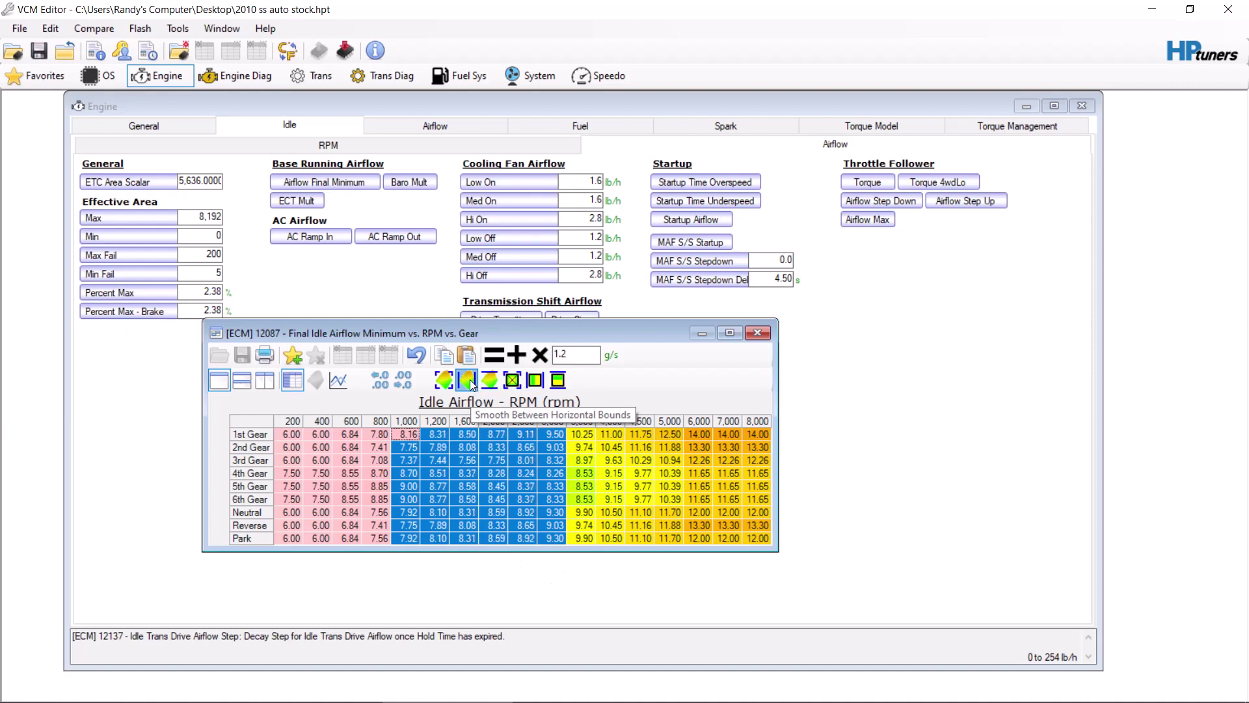
click(472, 385)
click(472, 385)
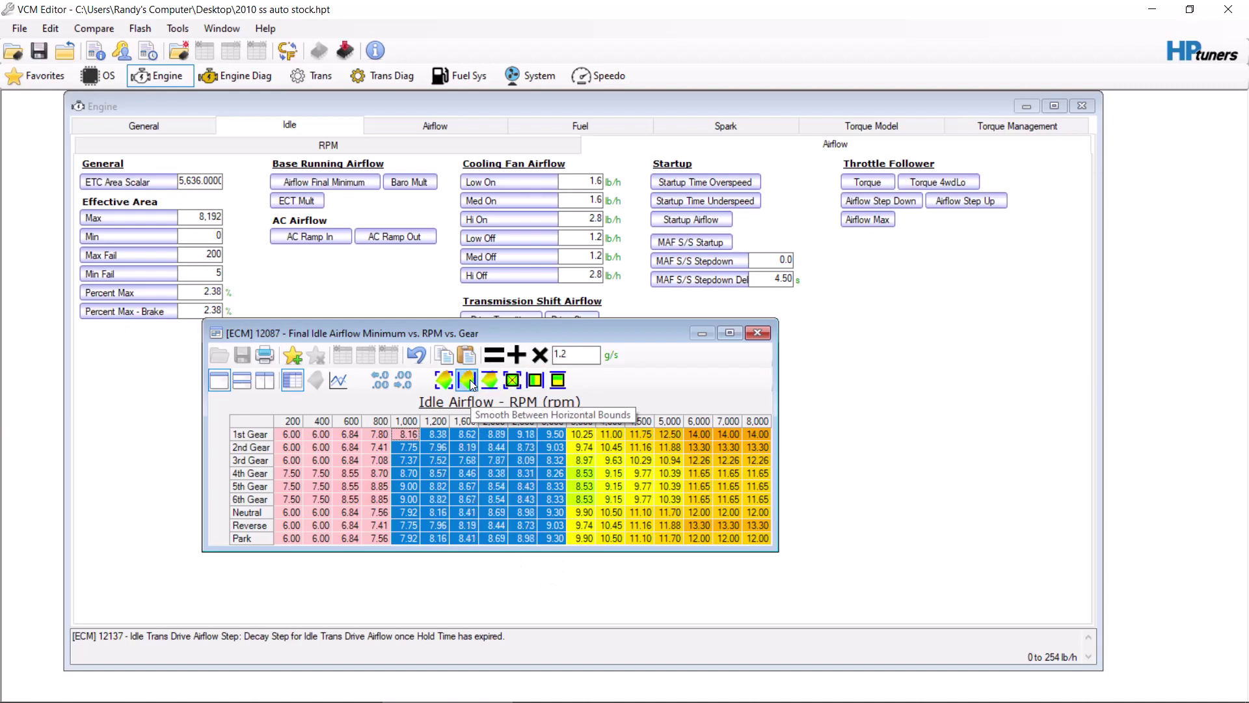
click(472, 384)
click(472, 385)
click(574, 460)
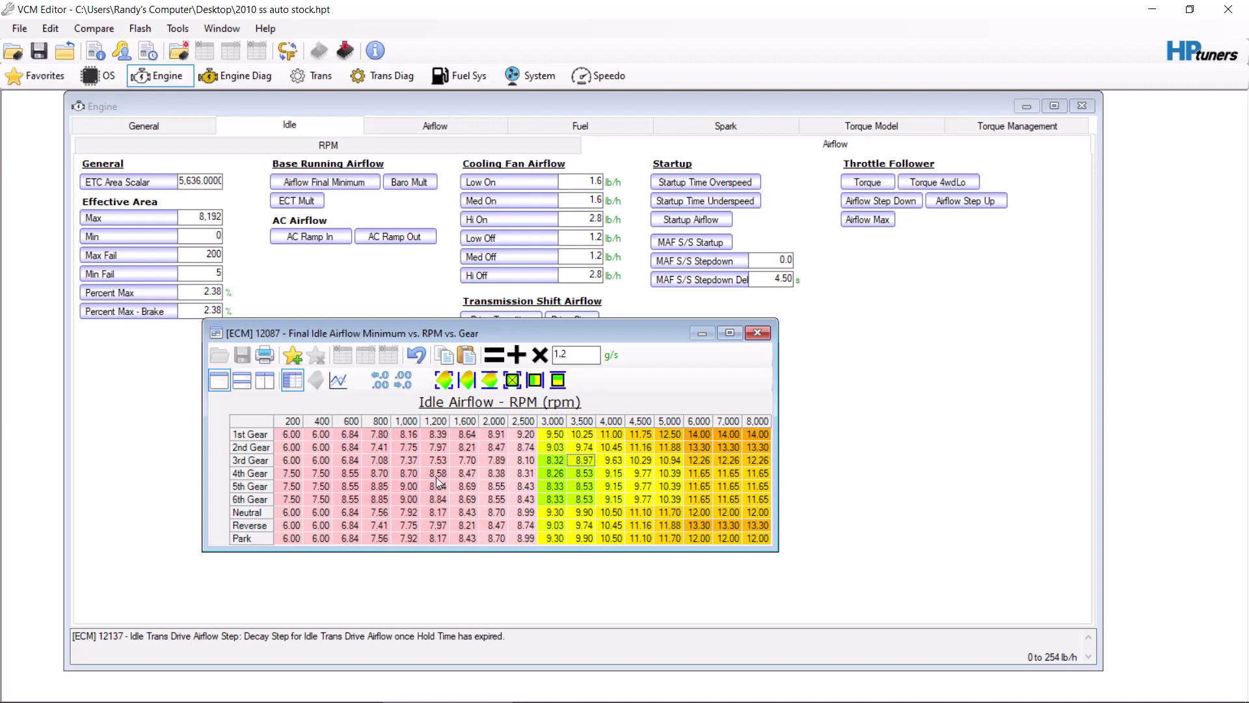
click(759, 333)
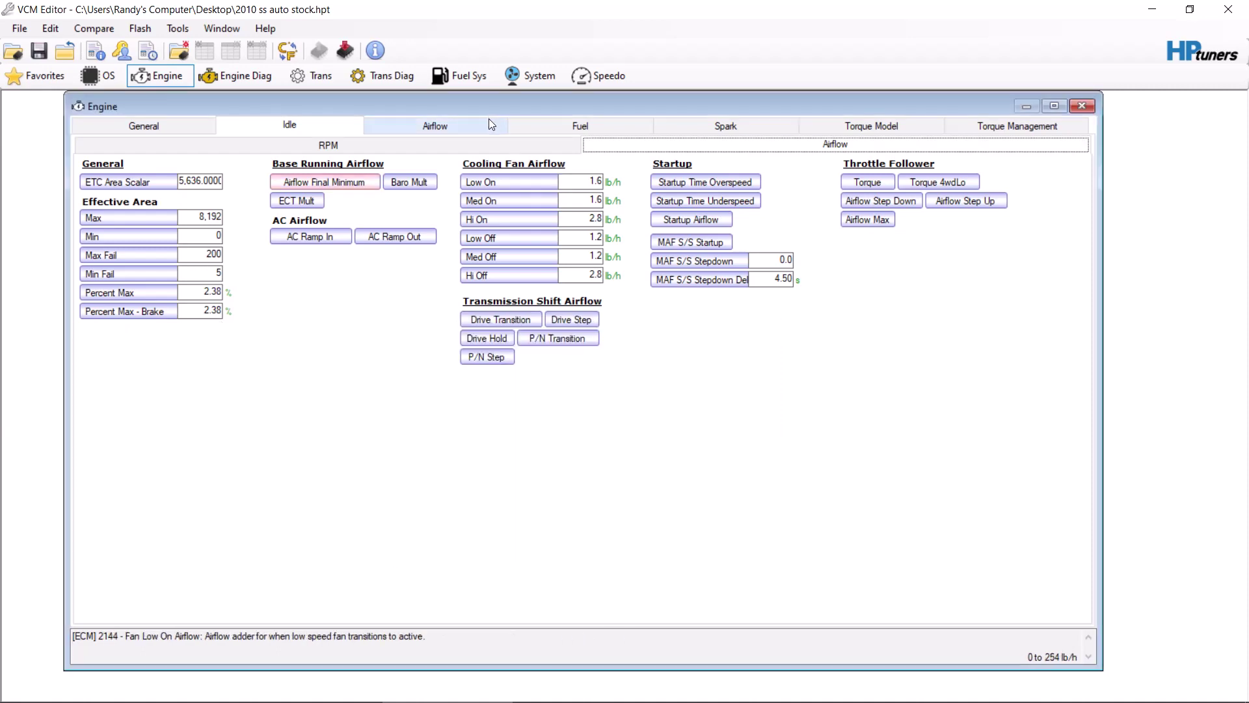
- Multiply the entire idle startup airflow table by 1.1
click(686, 221)
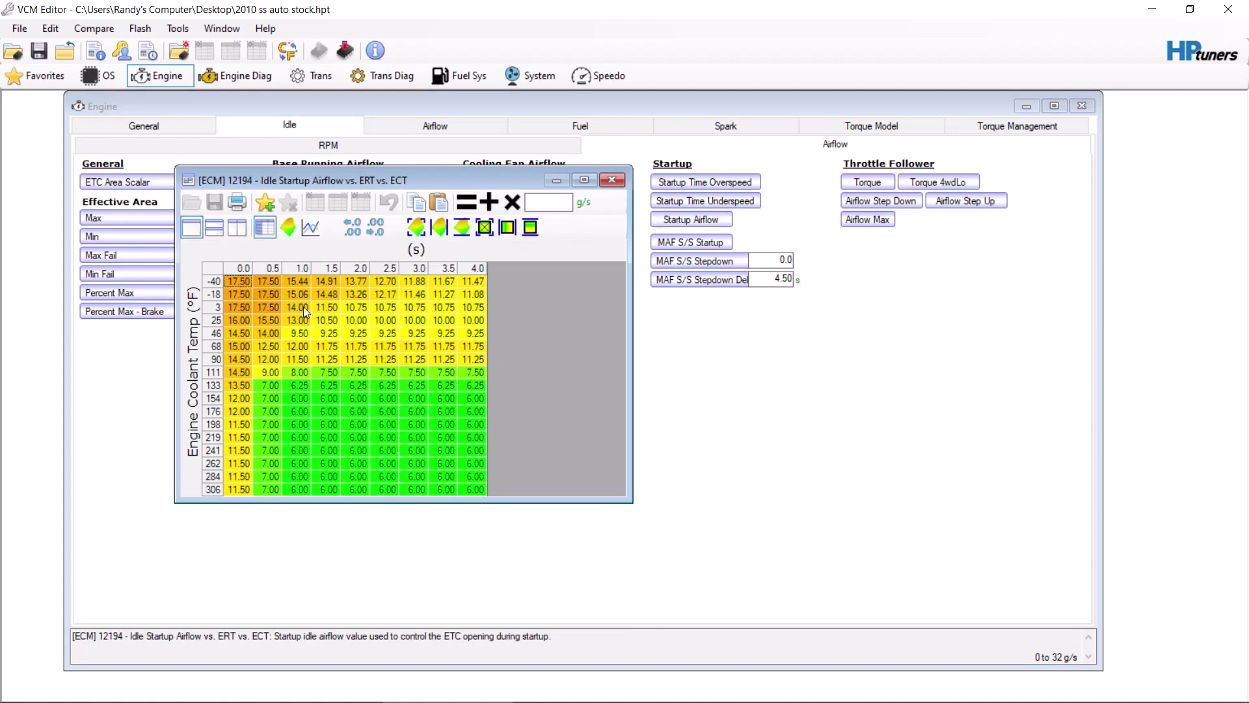
click(221, 268)
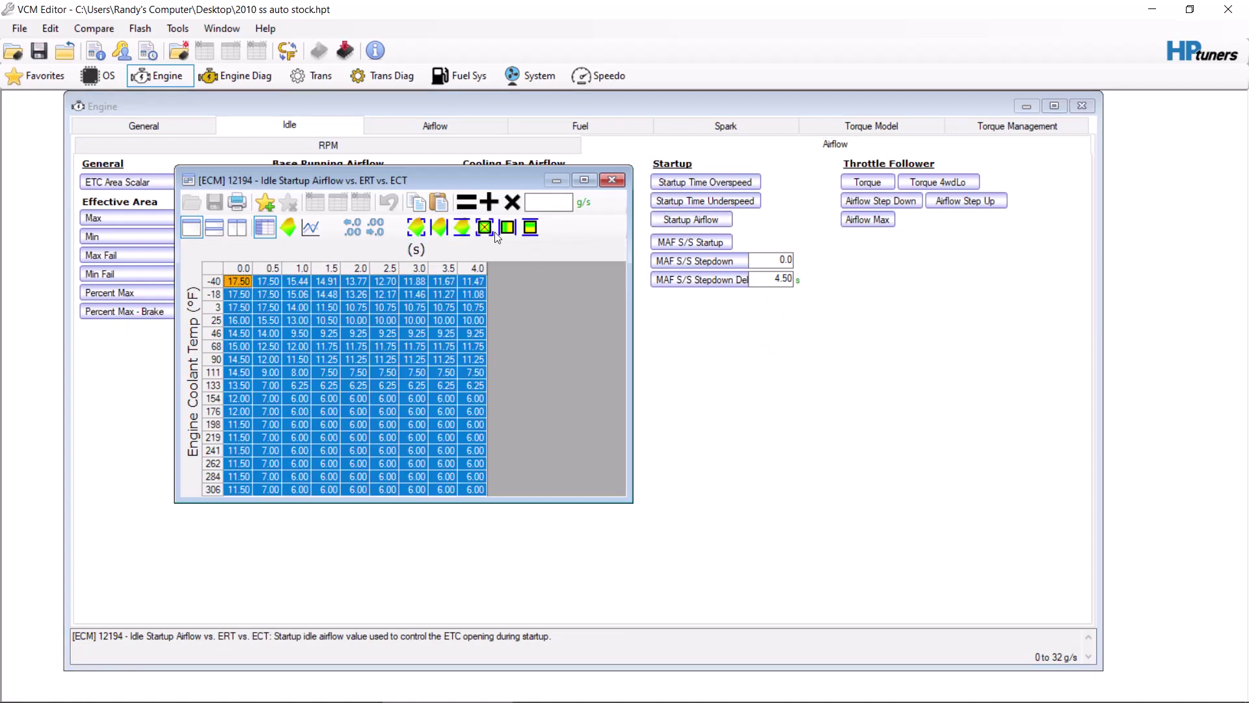
click(539, 204)
text(1.1)
click(512, 203)
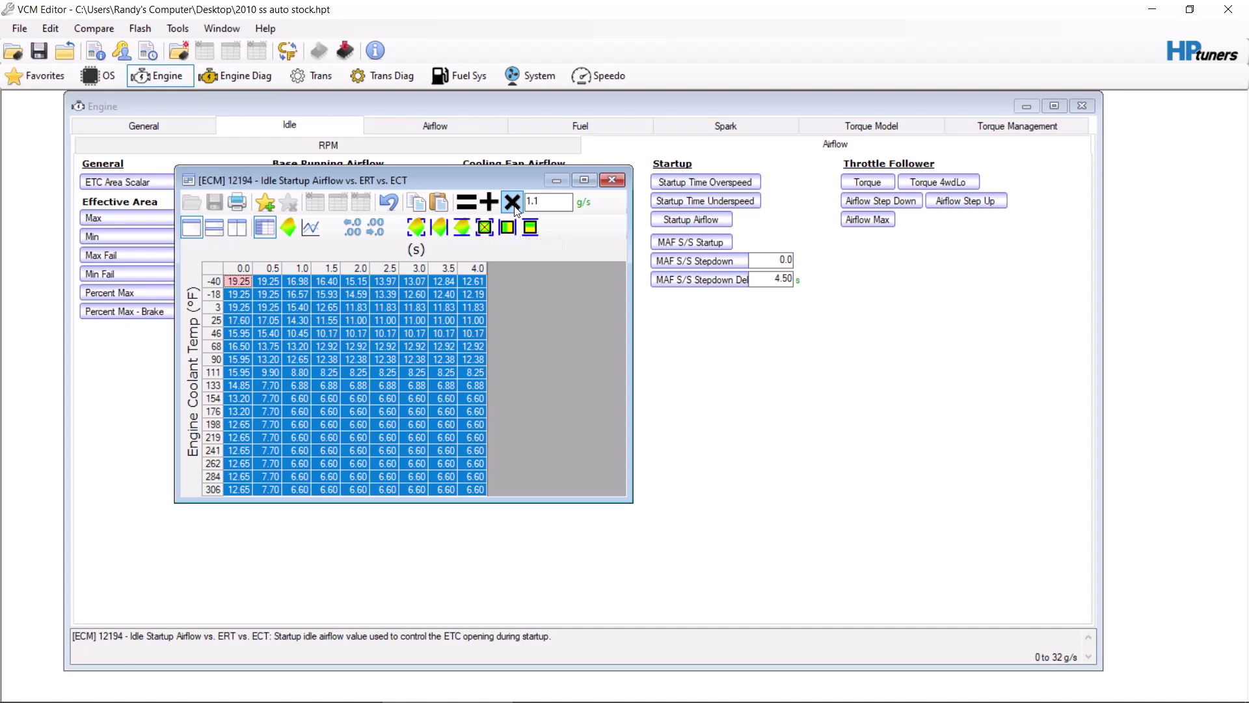
click(621, 180)
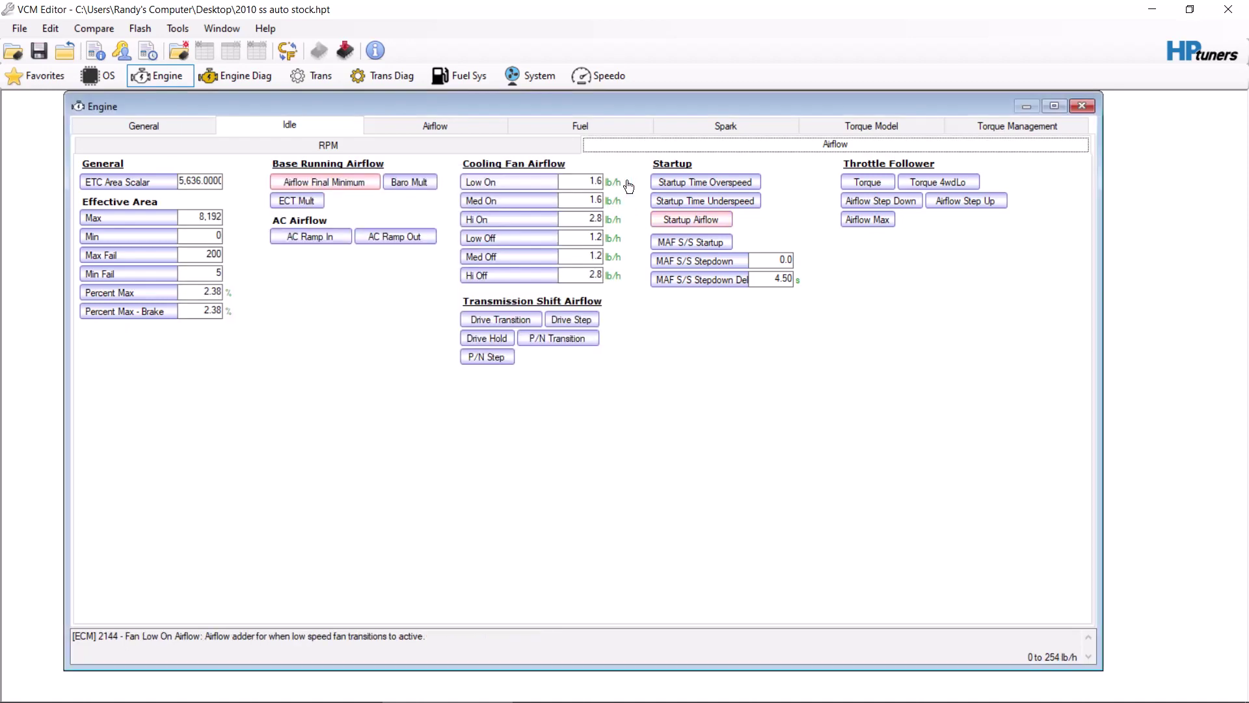
- Set the cranking spark to 5 degrees for all engine speeds in the 176–284 °F coolant temperature rows, and close the table
click(700, 129)
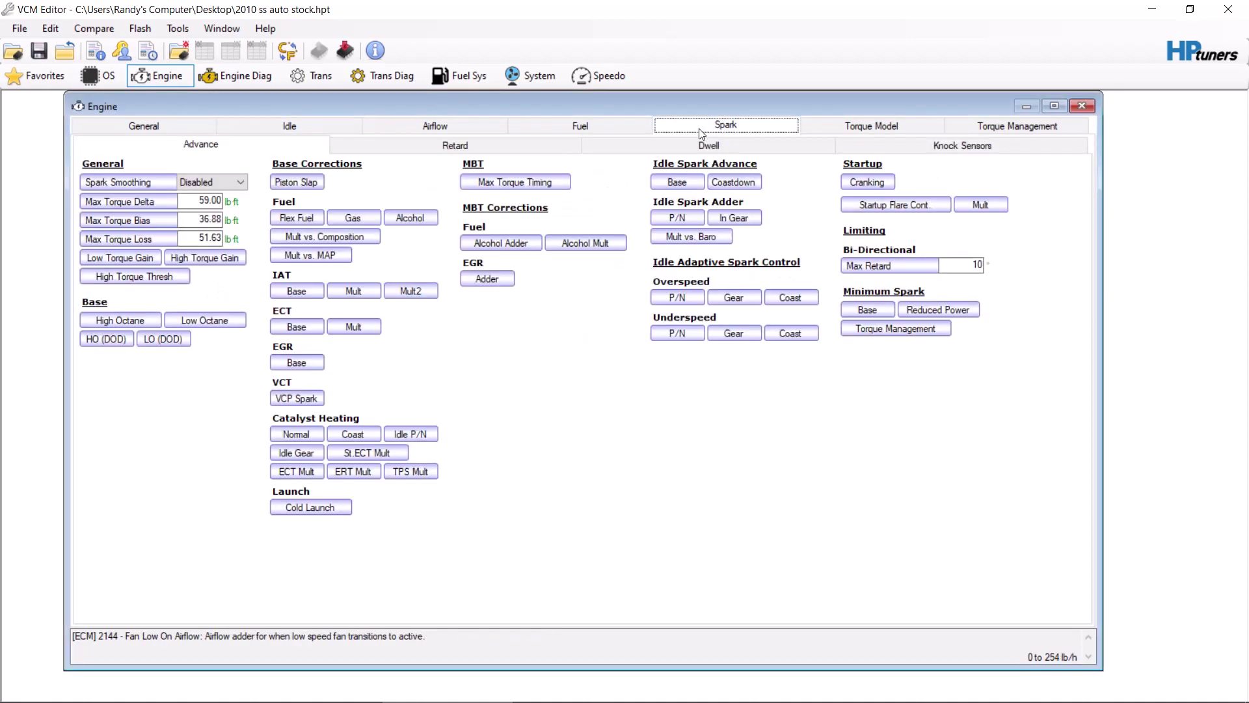
click(875, 184)
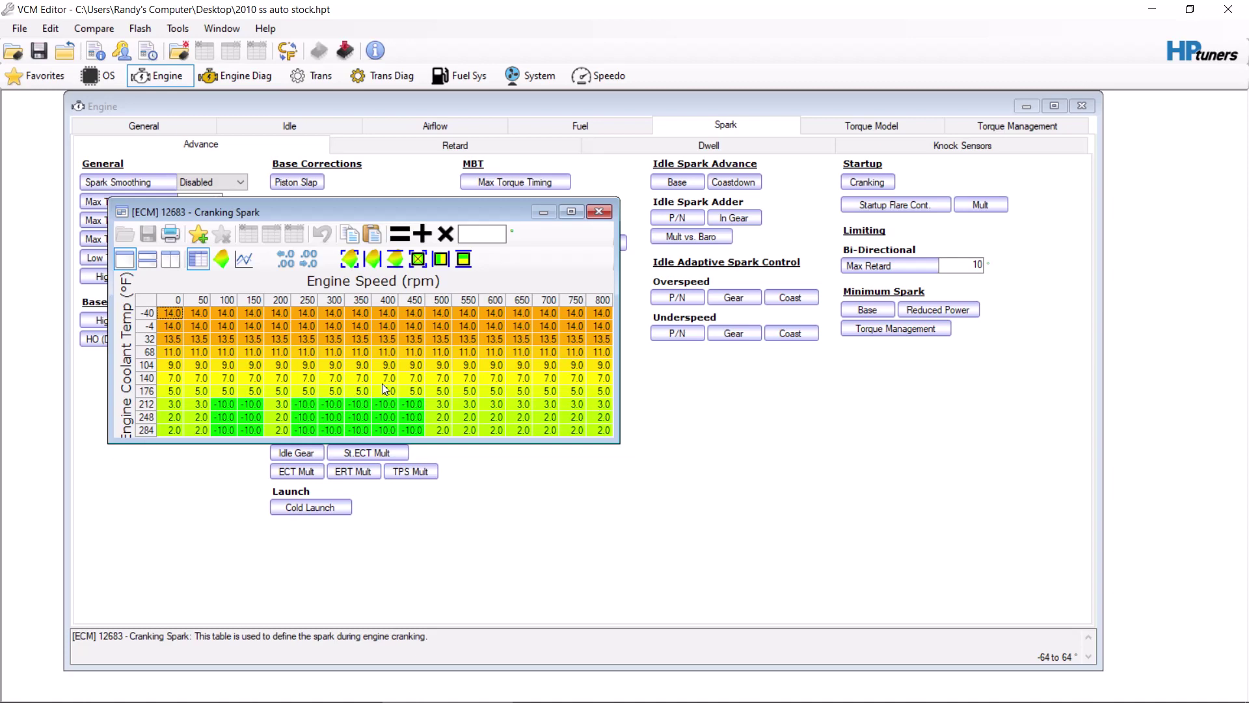
drag(164, 392, 787, 510)
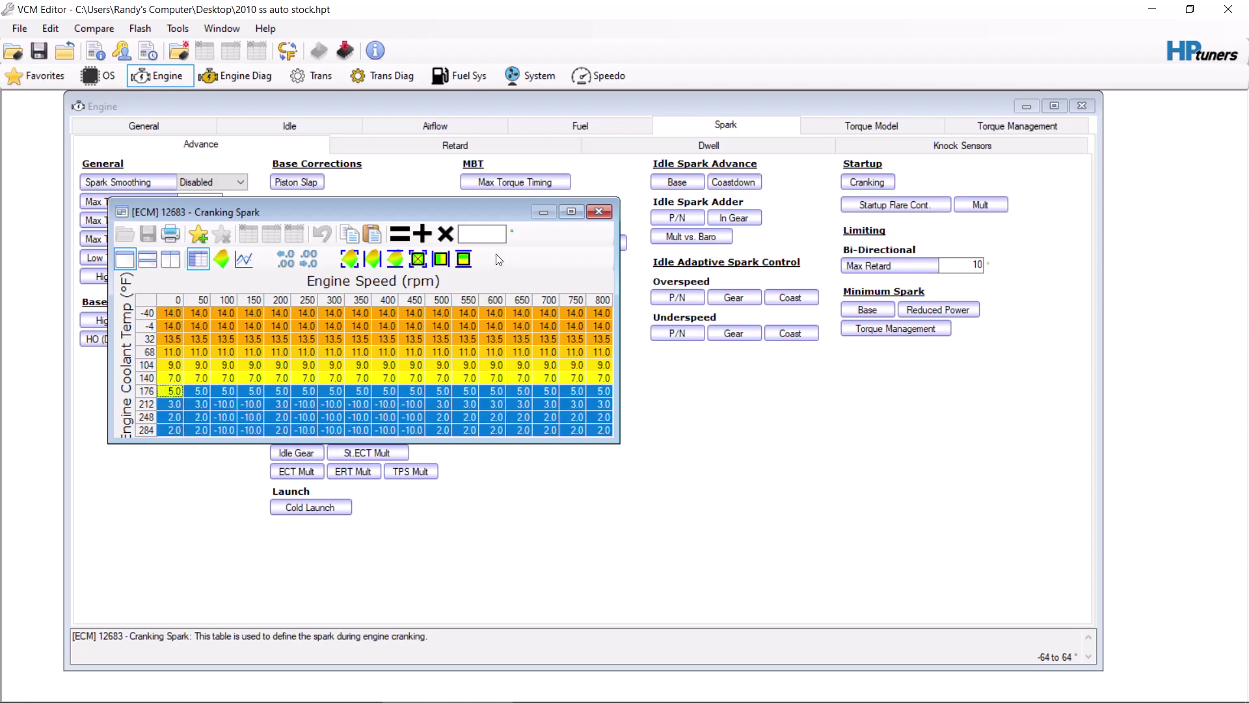
click(481, 234)
text(5)
click(399, 234)
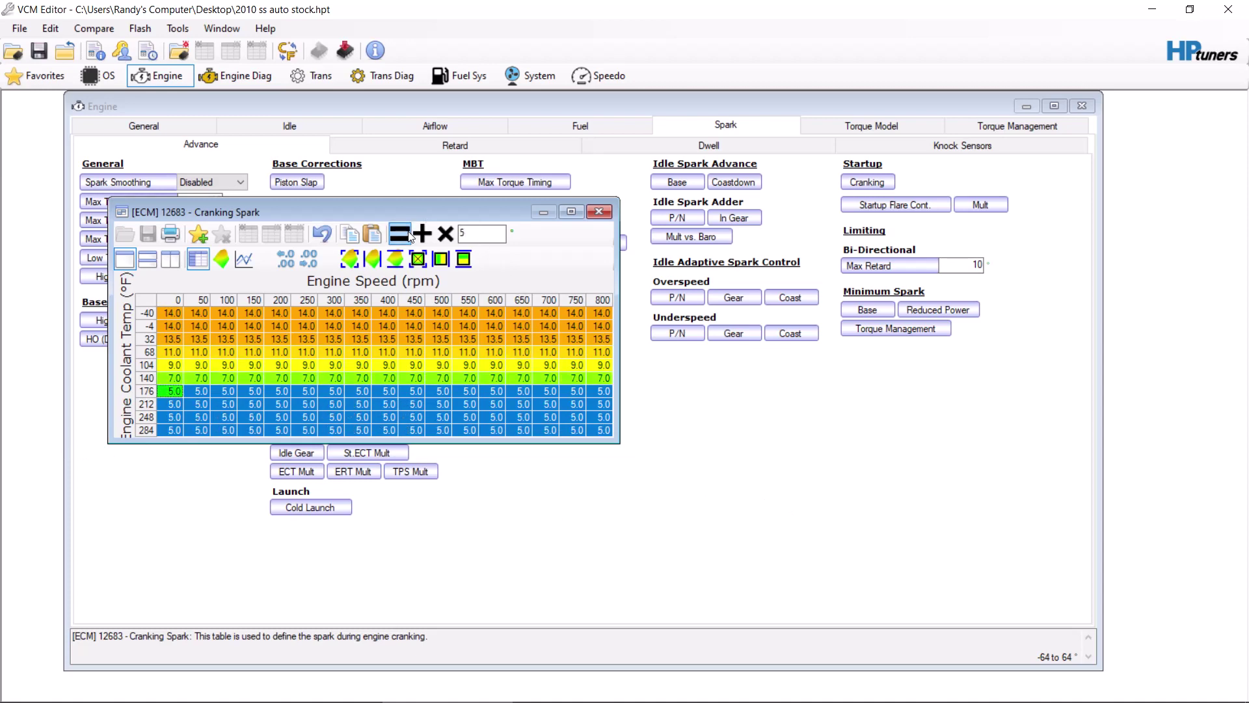
click(607, 213)
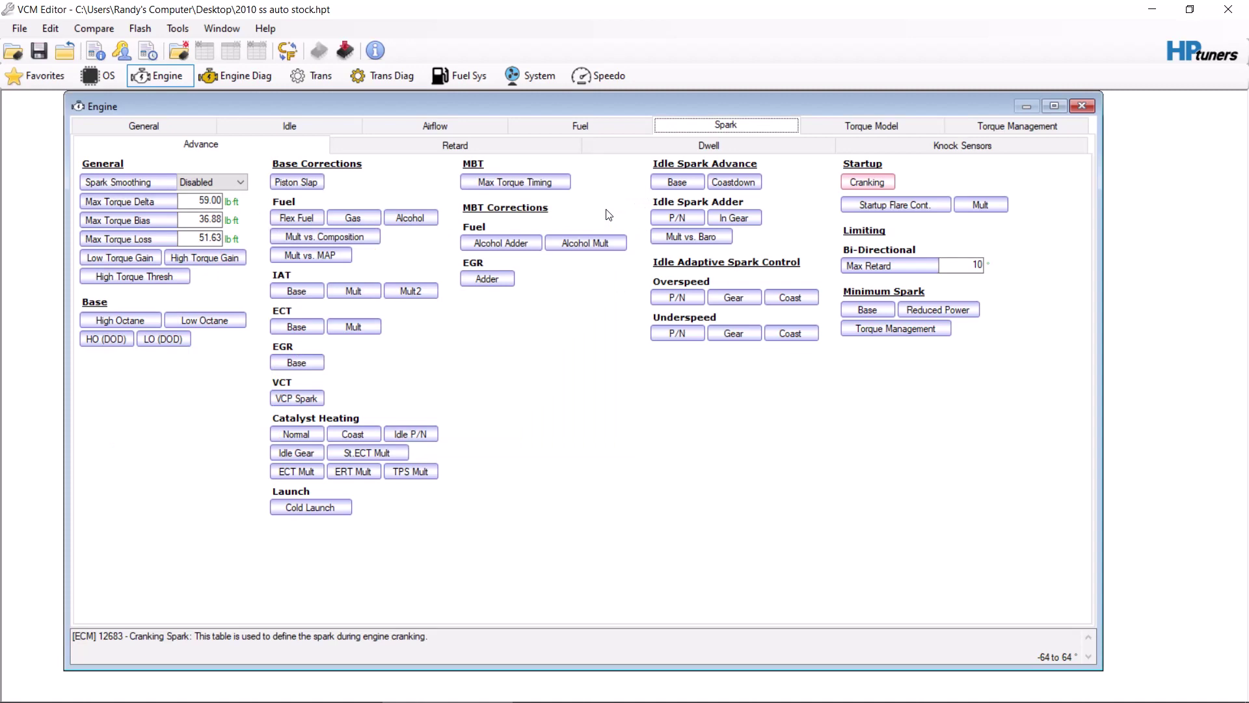
- Review the cranking fuel table of stage 1 FA multiplier versus cranking time, and close it
click(599, 128)
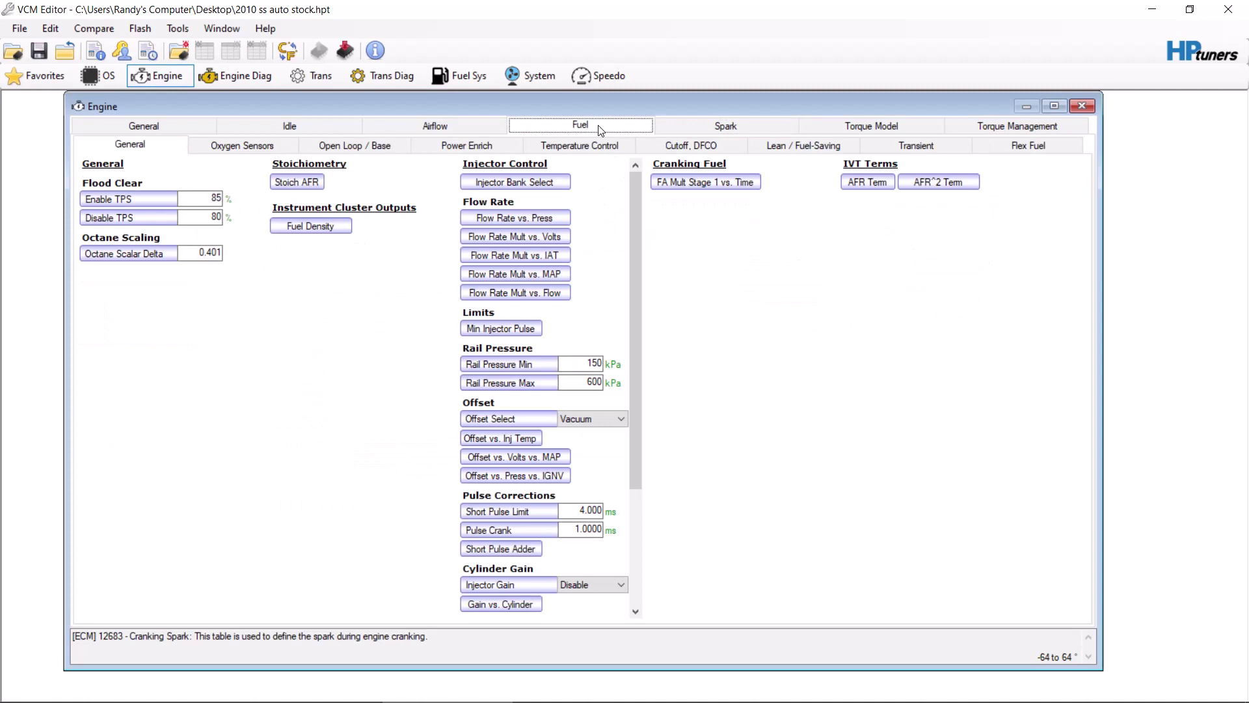
click(740, 183)
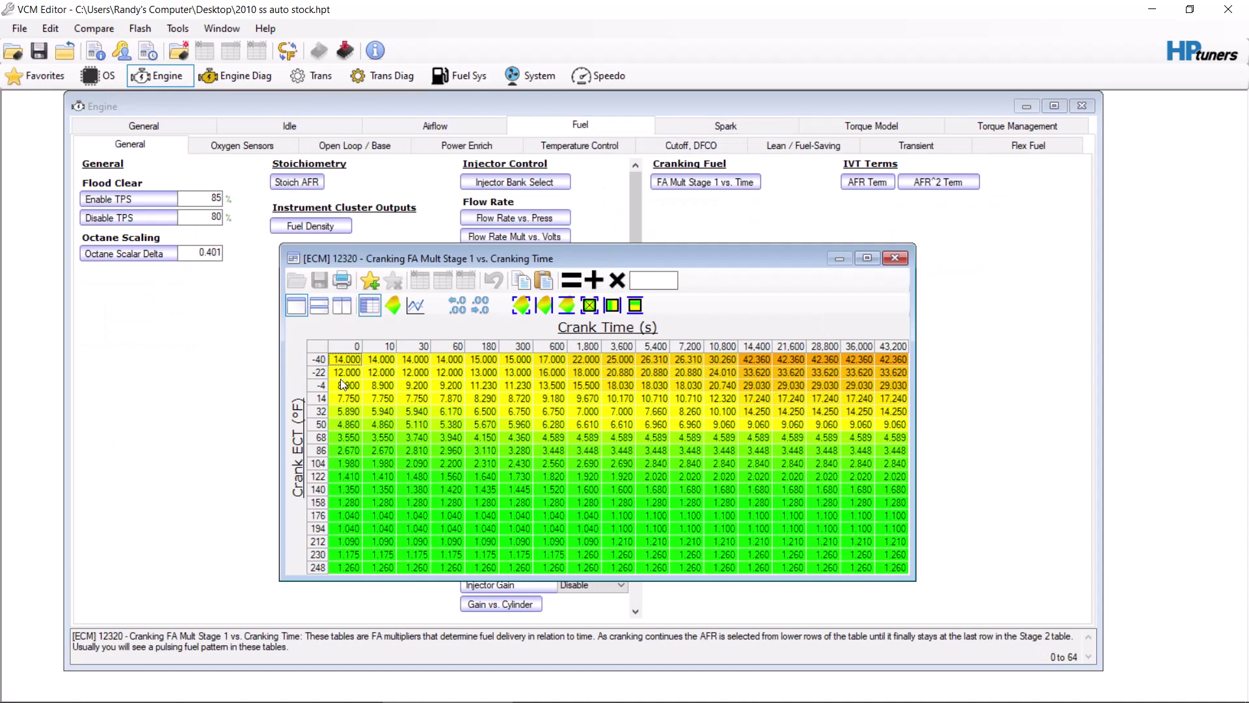
click(898, 259)
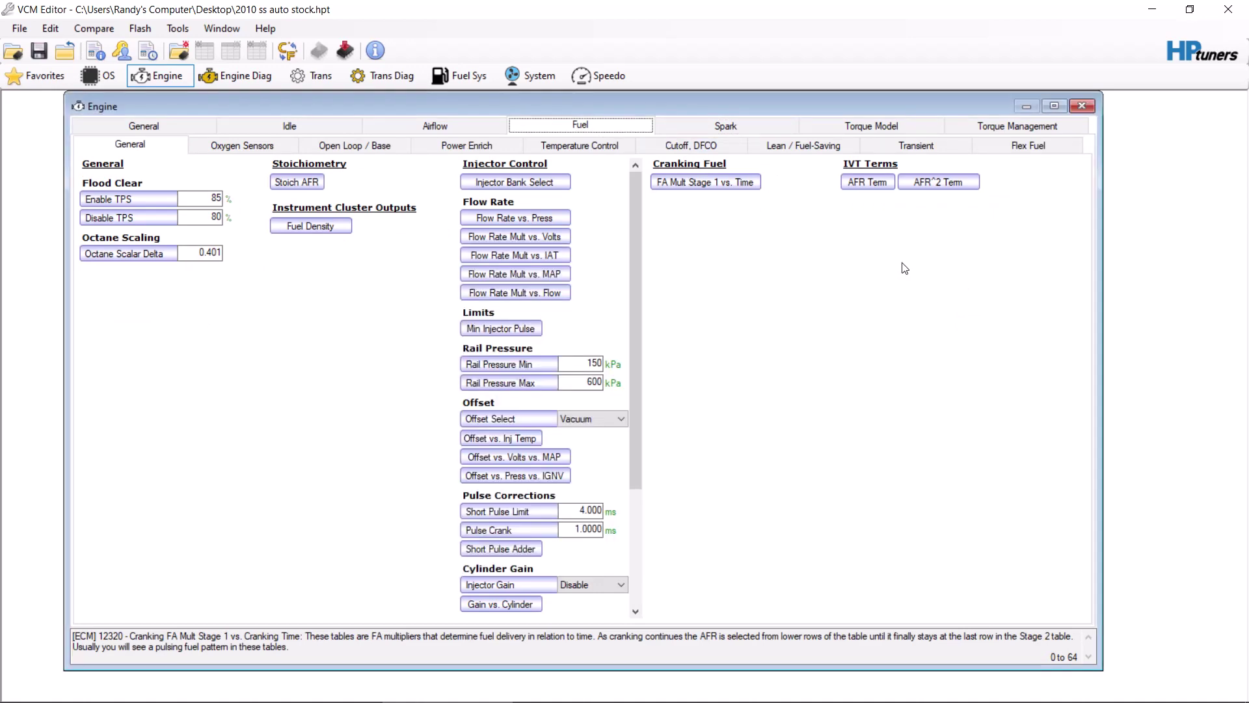
- Set every cell of the Park/Neutral idle overspeed spark versus RPM error table to -5 degrees
click(733, 124)
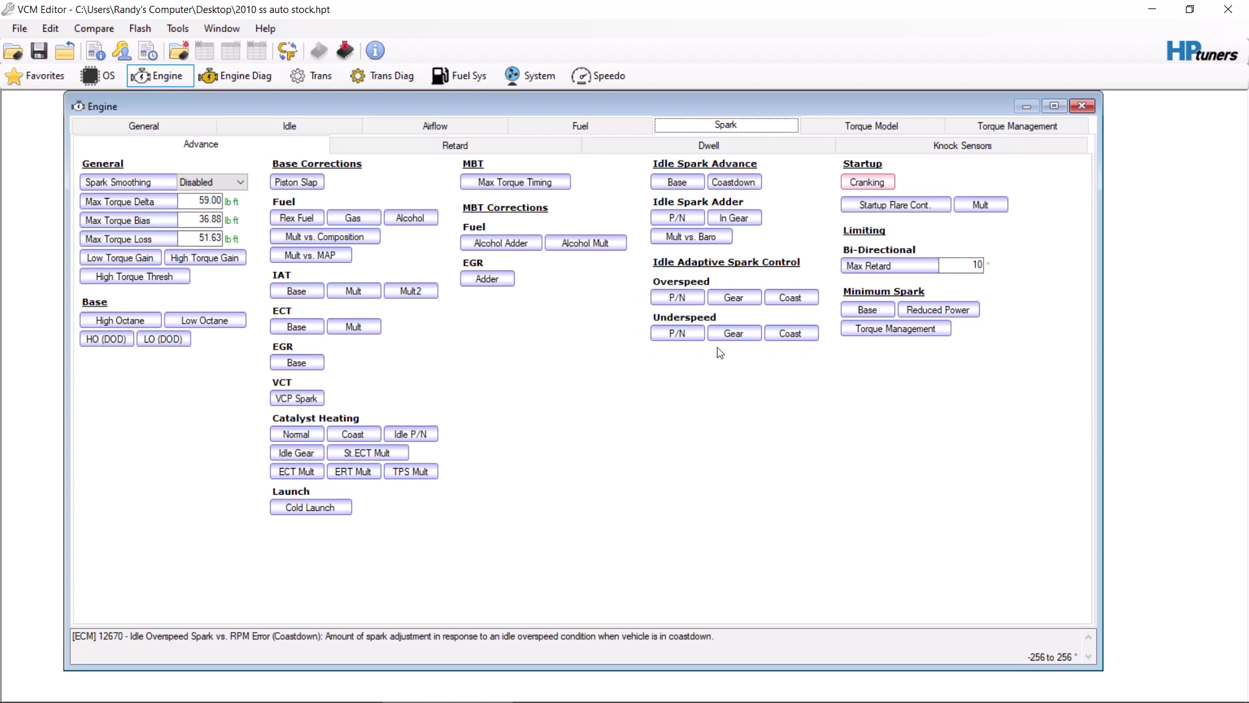
click(677, 298)
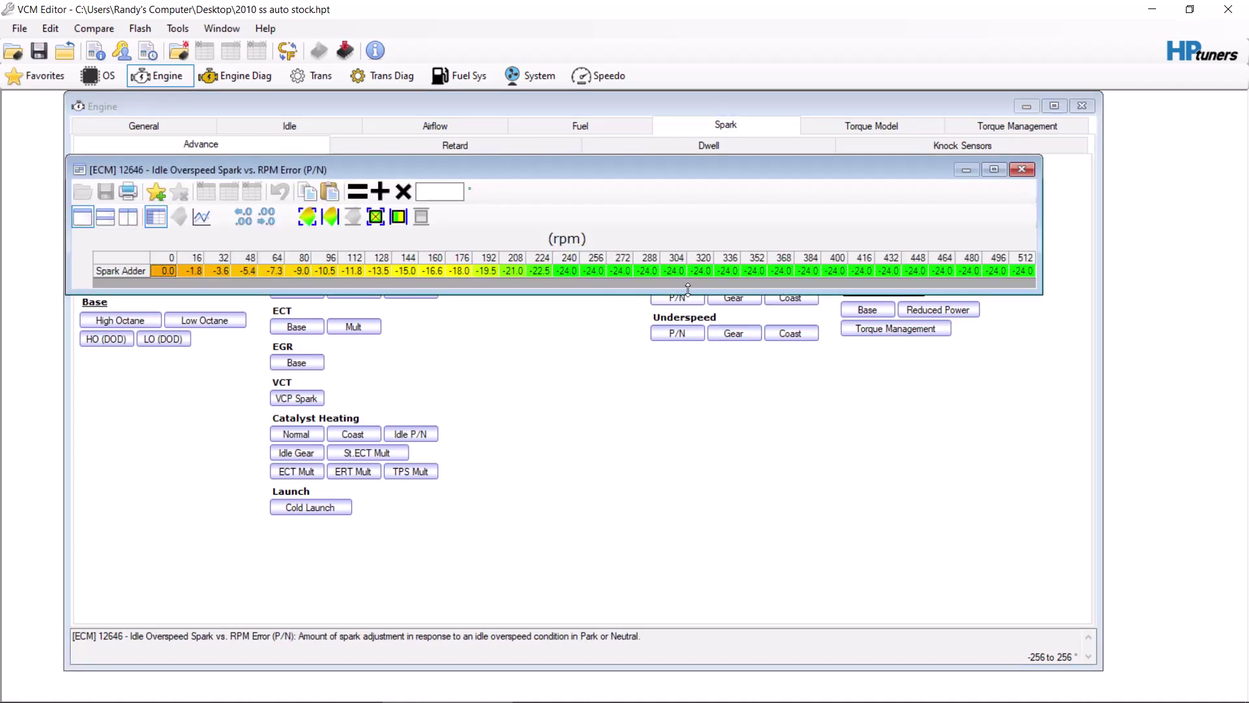
click(130, 253)
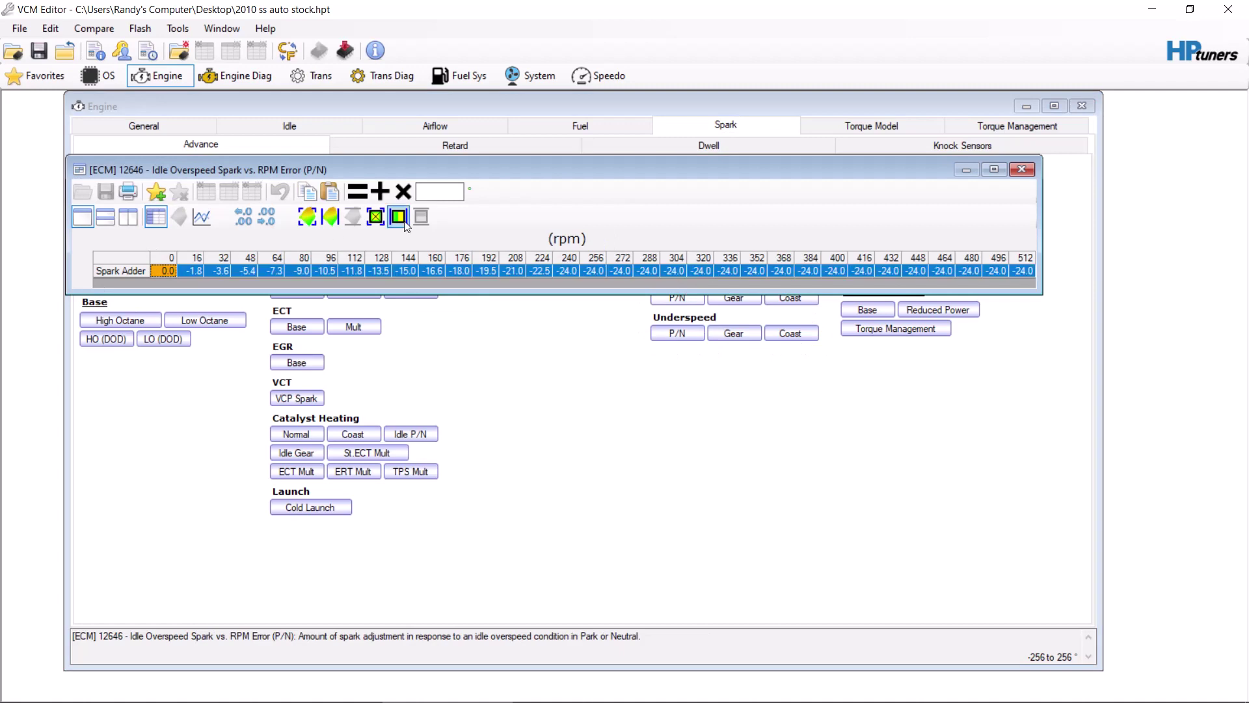
click(448, 195)
text(-5)
click(358, 190)
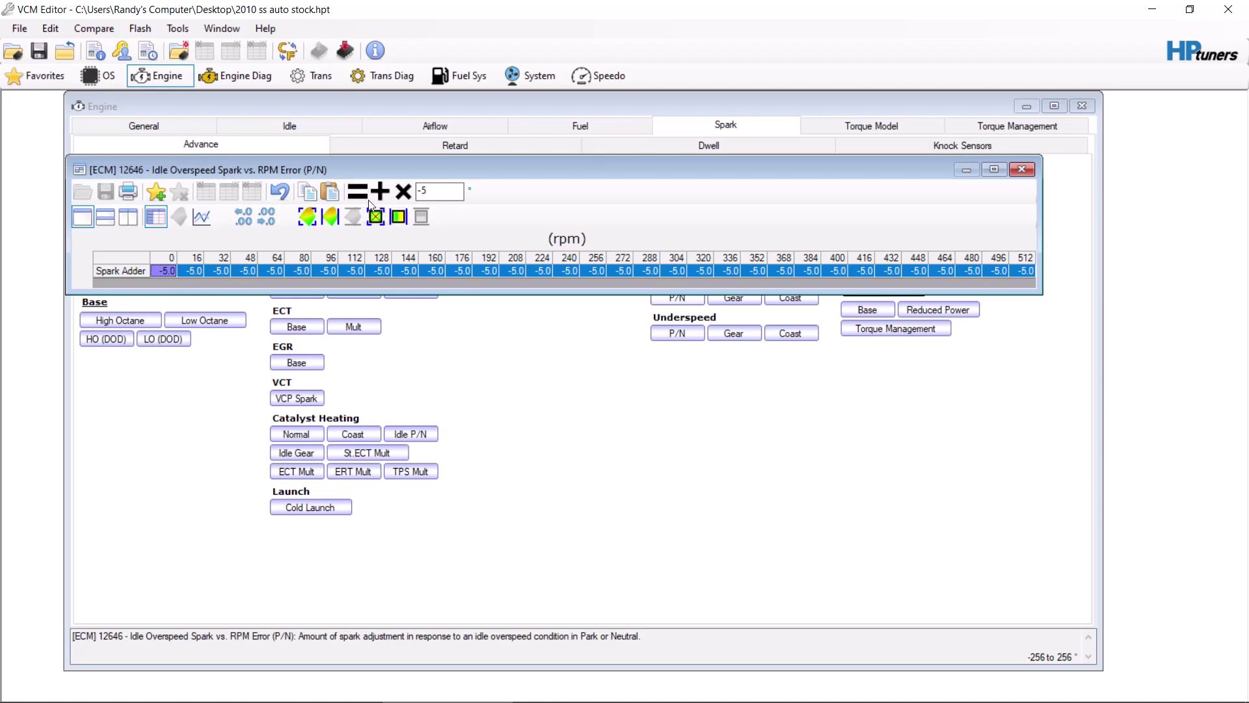
- Set the Park/Neutral idle overspeed spark adder to -35 in every column except 0 at 0 rpm, and close the table
double_click(436, 186)
text(-35)
click(358, 192)
click(162, 268)
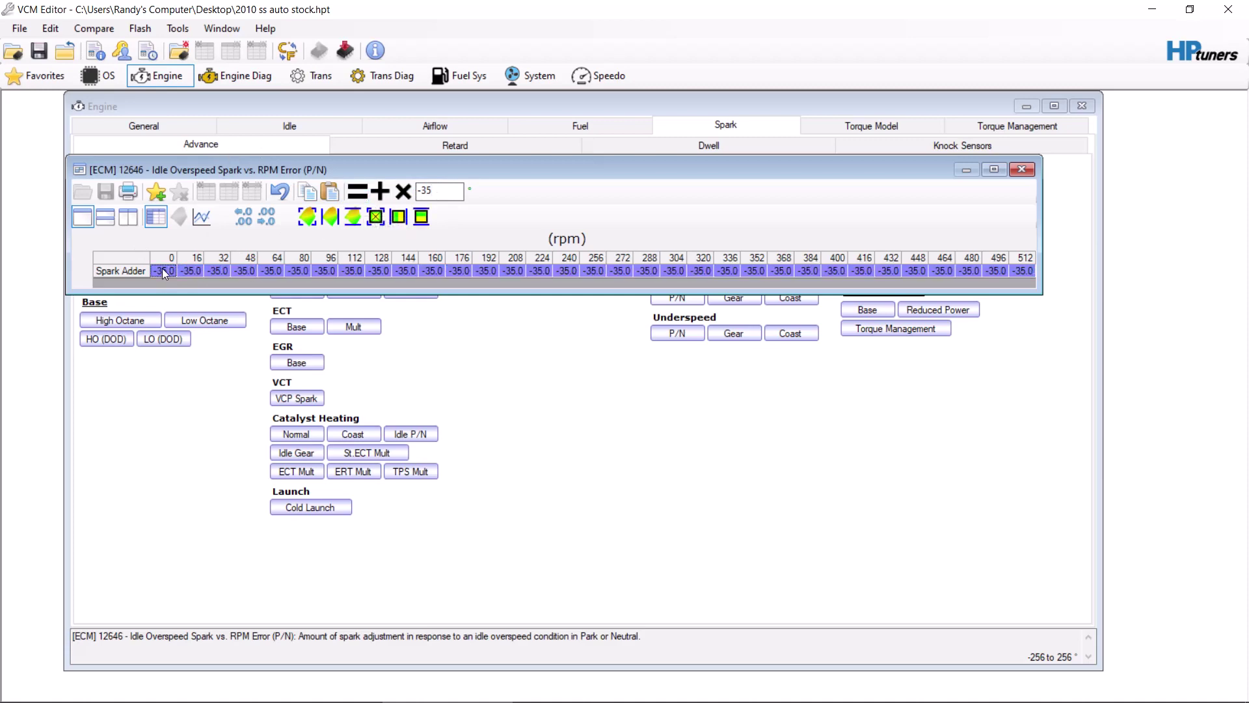
double_click(435, 191)
text(0)
click(358, 192)
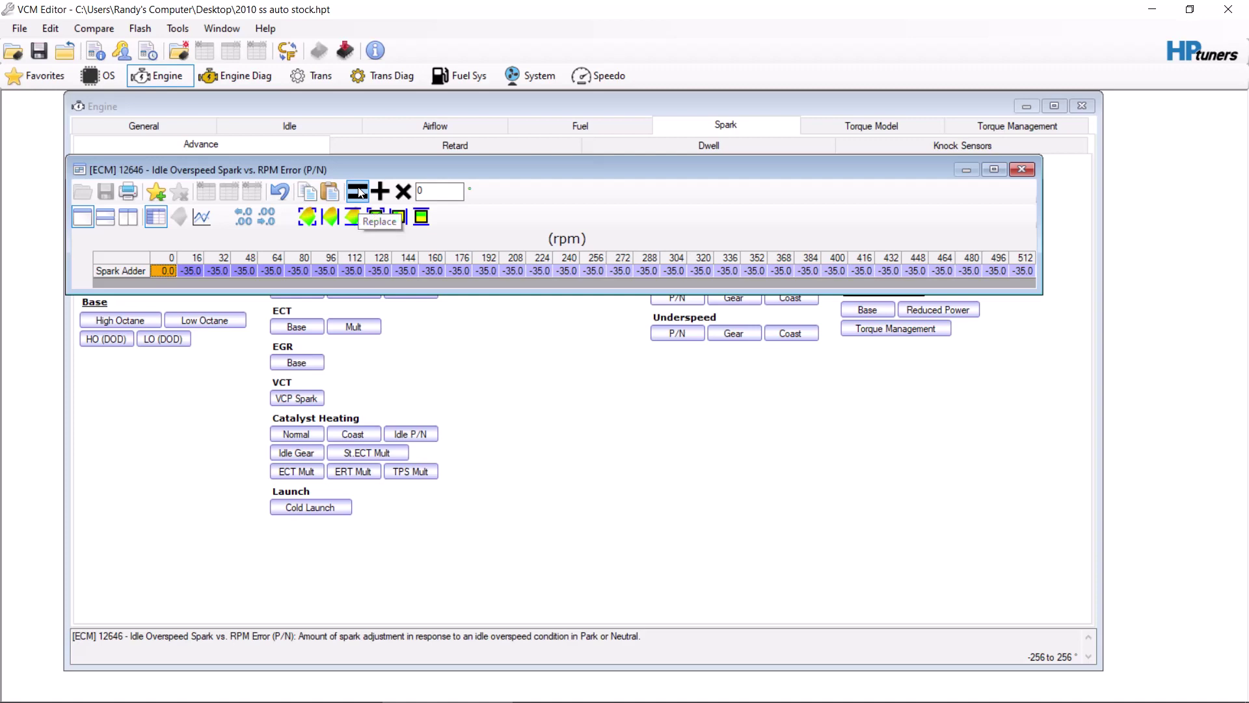
click(1013, 171)
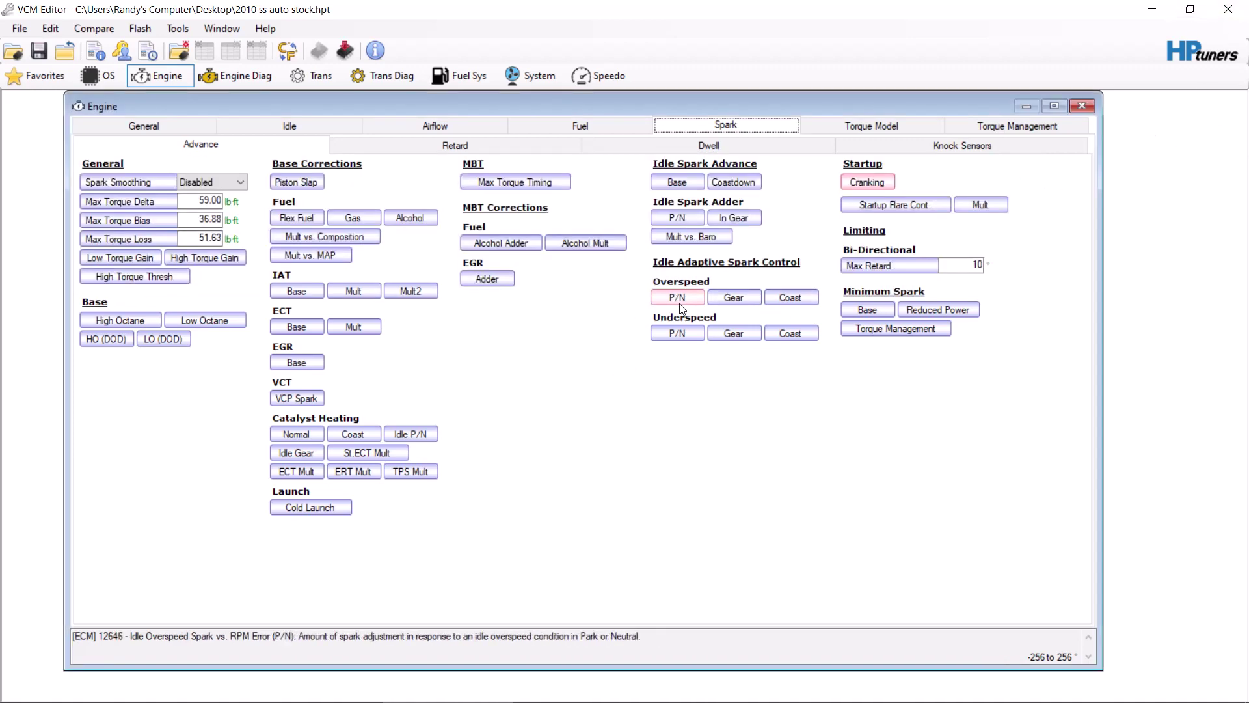
- Set the Park/Neutral idle underspeed spark adder to 35 degrees for all columns from 16 to 512 rpm
click(678, 333)
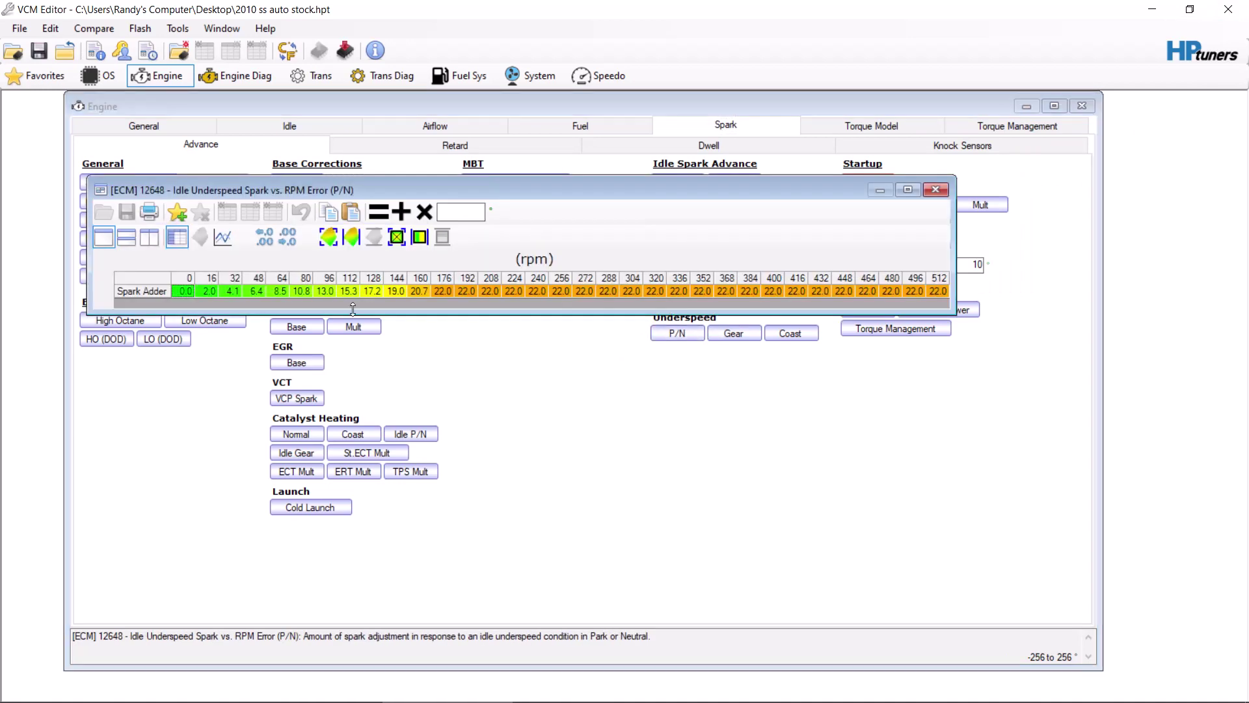
drag(208, 291, 937, 293)
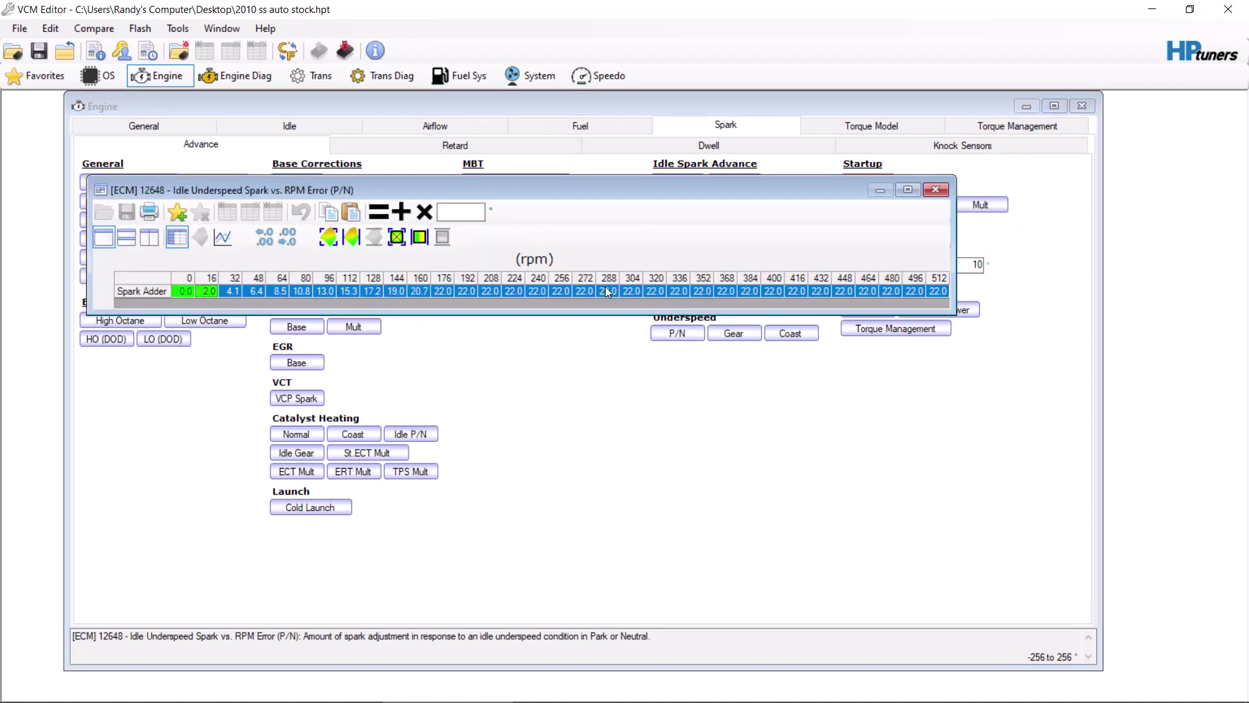
text(35)
click(376, 211)
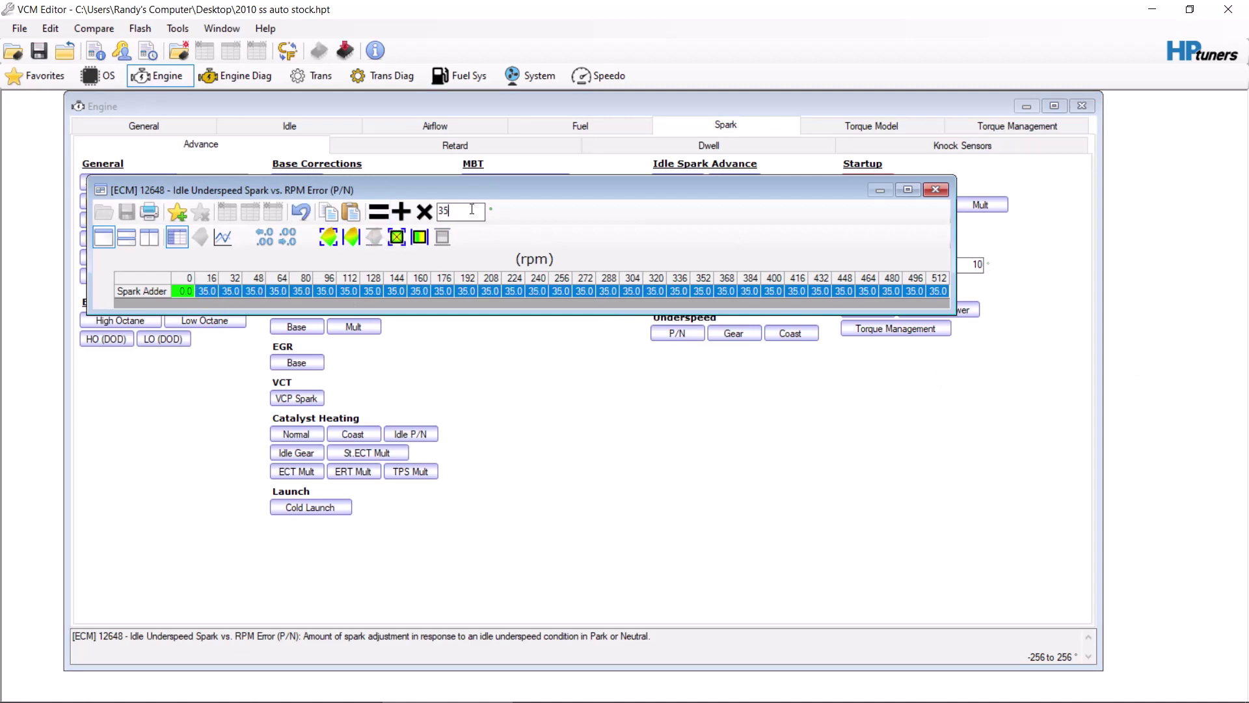
- Change the Park/Neutral idle underspeed spark adder to 5 degrees from 16 to 512 rpm, and close the table
text(5)
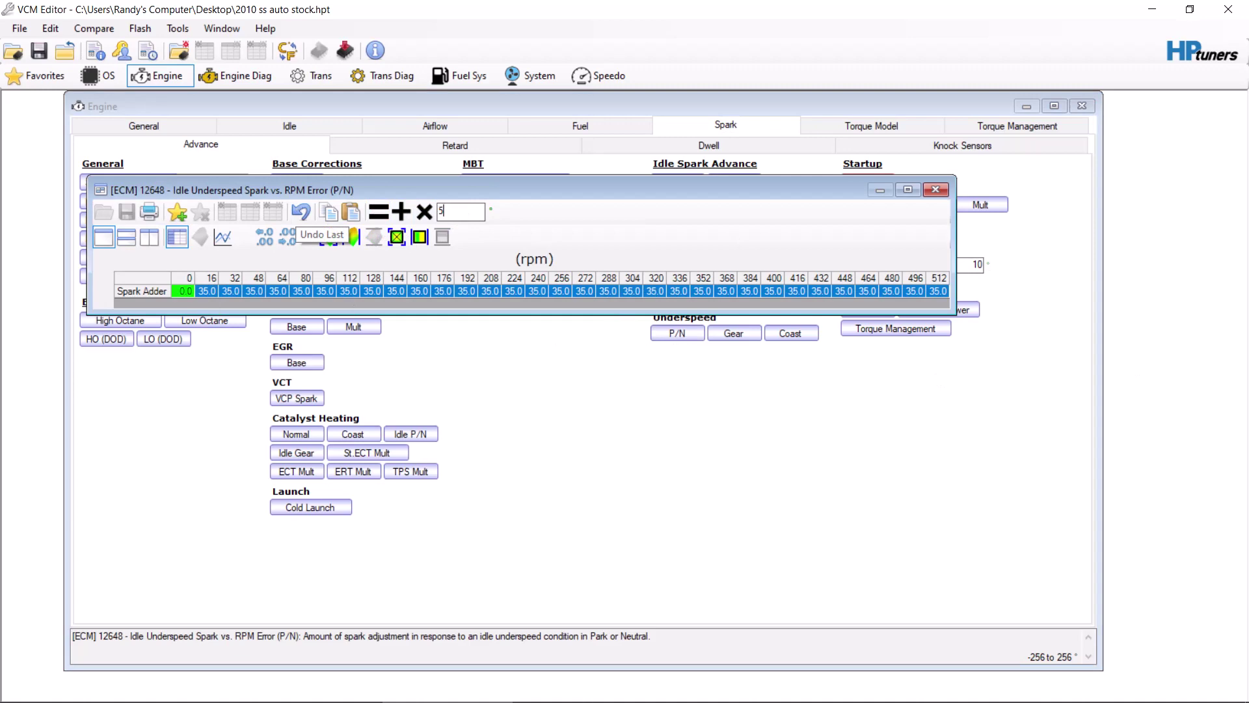
click(378, 212)
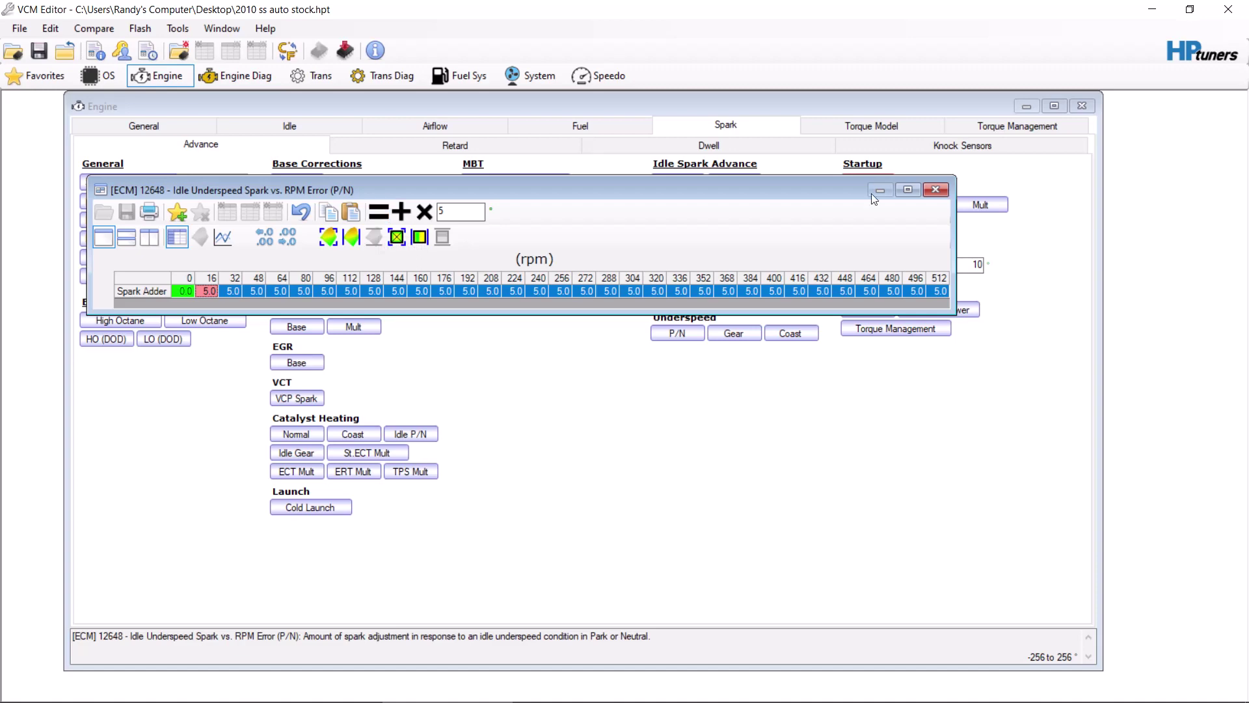
click(936, 189)
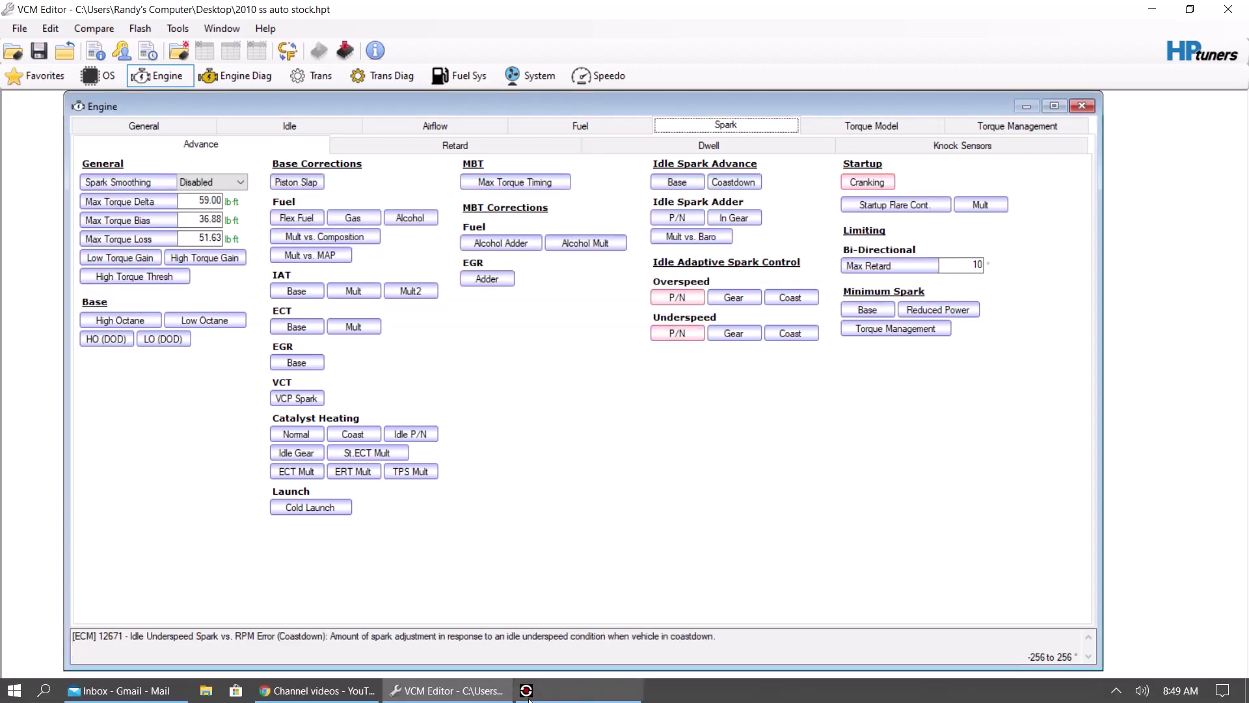